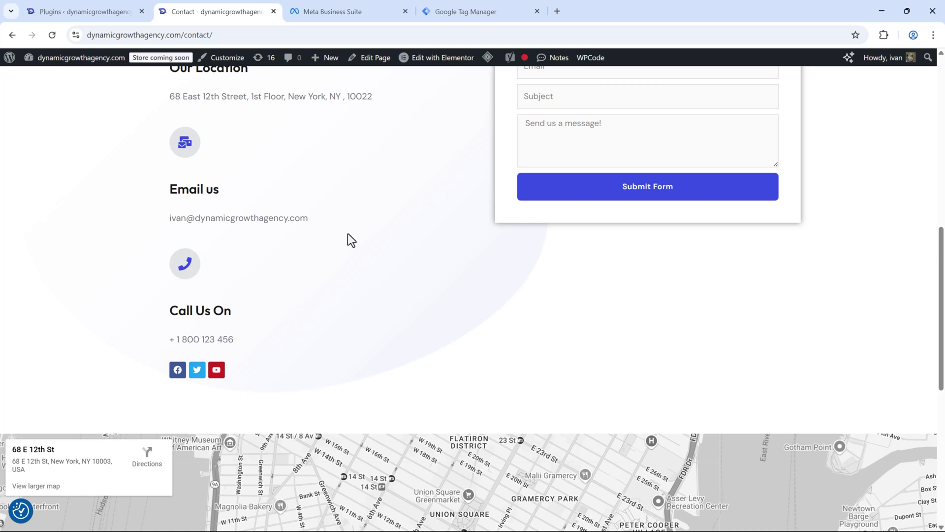
Step: Test the Contact page's Call Us On phone link, cancel the app prompt, and go to Meta Business Suite
click(197, 318)
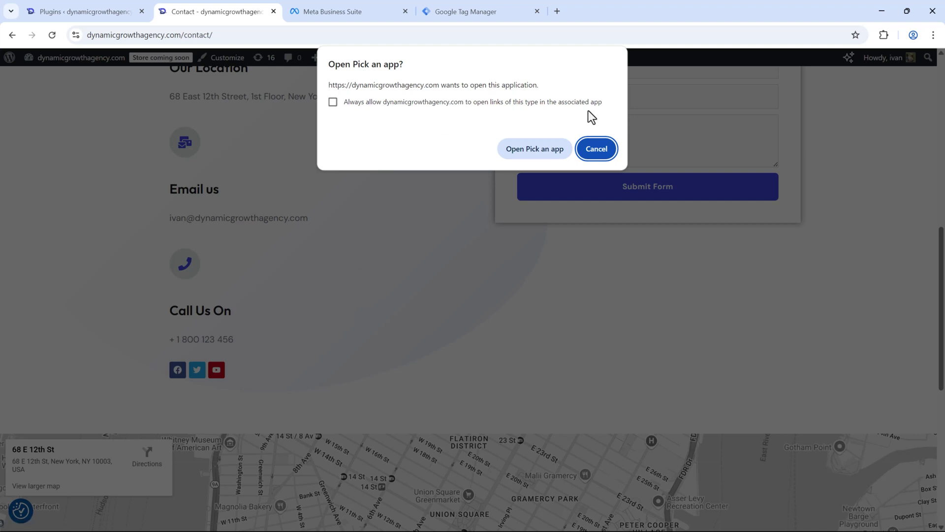
click(596, 150)
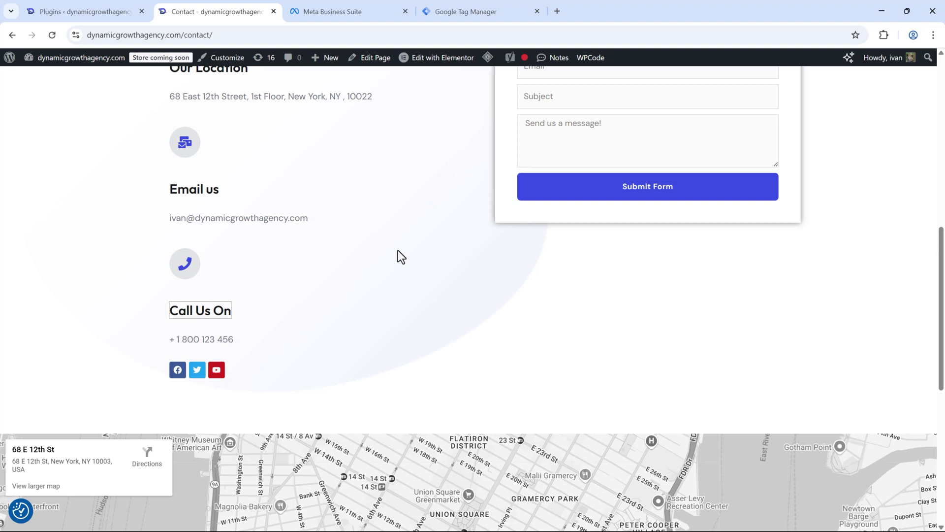
click(359, 9)
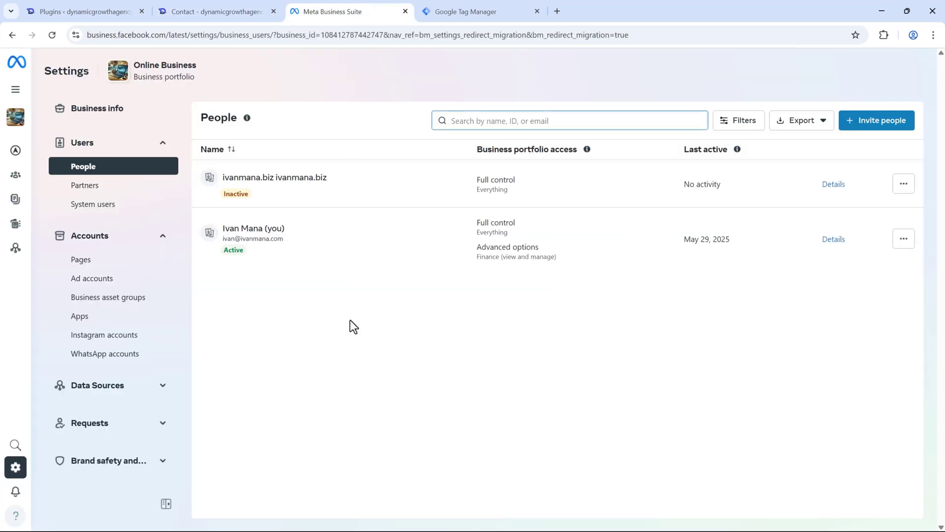
Step: Browse Data Sources > Datasets, open and cancel a new dataset, and review Simplest FB Pixel's details
mouse_move(33, 471)
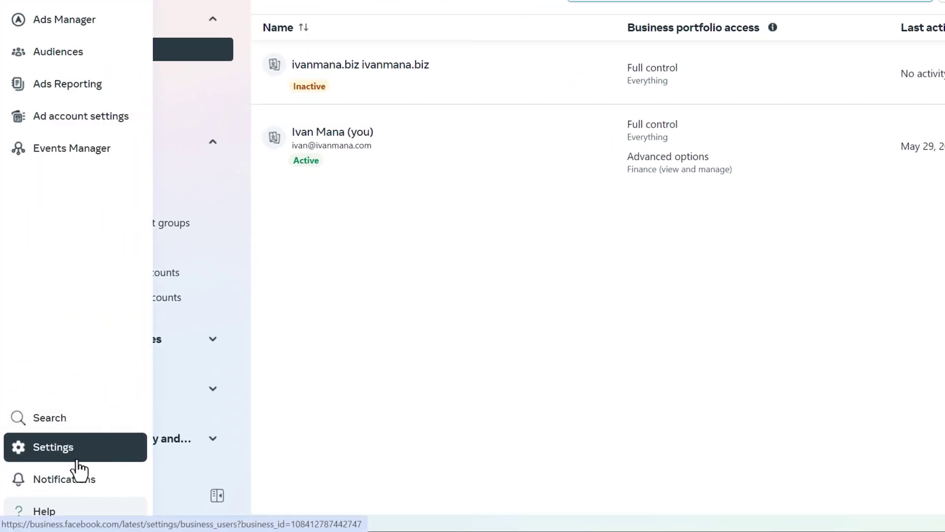
scroll(147, 275, down, 2)
click(111, 277)
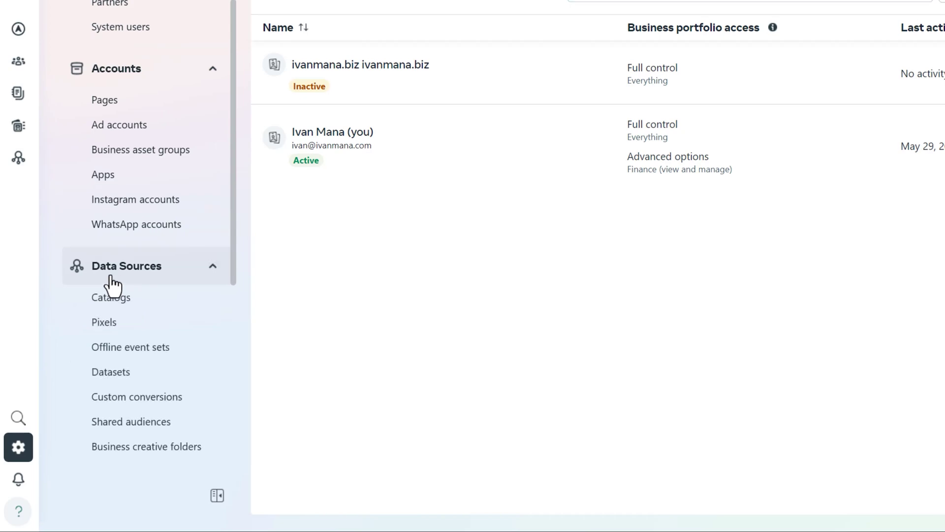
click(140, 373)
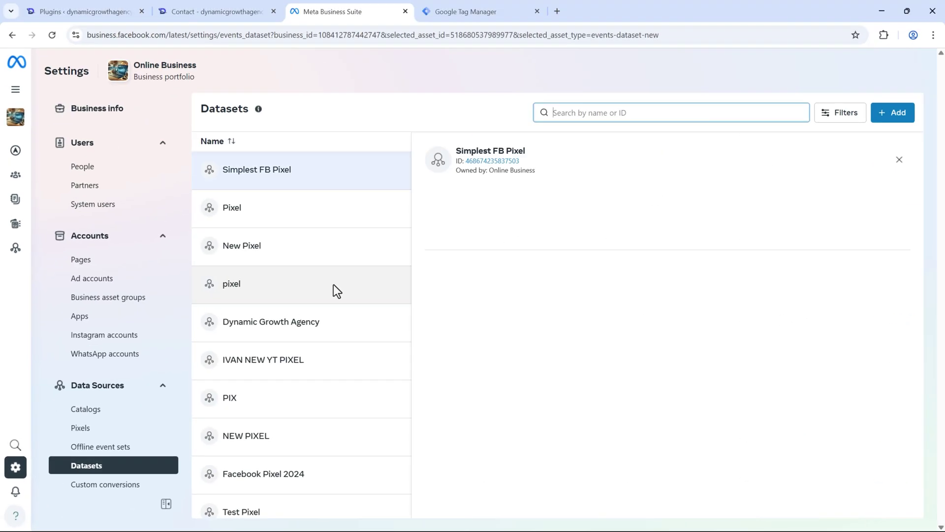
click(897, 121)
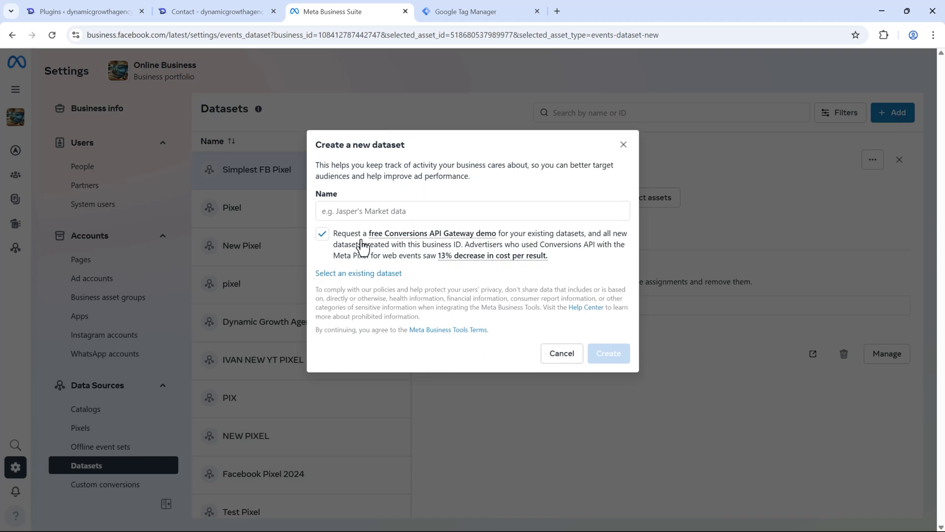
click(623, 144)
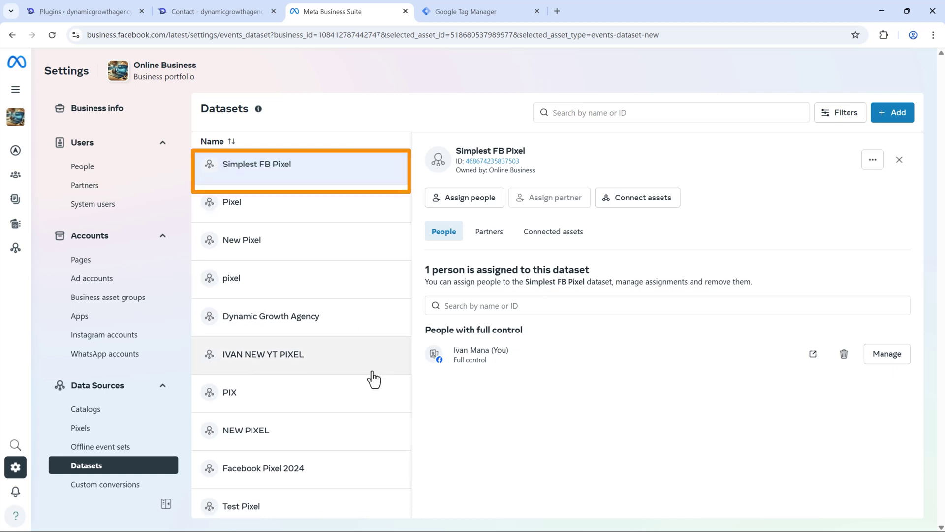
scroll(308, 441, down, 6)
scroll(306, 443, up, 6)
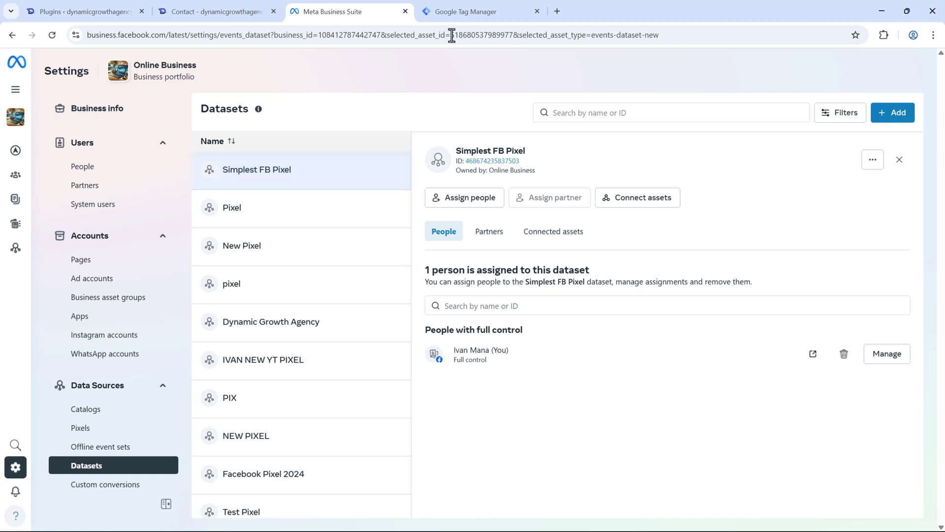
click(495, 11)
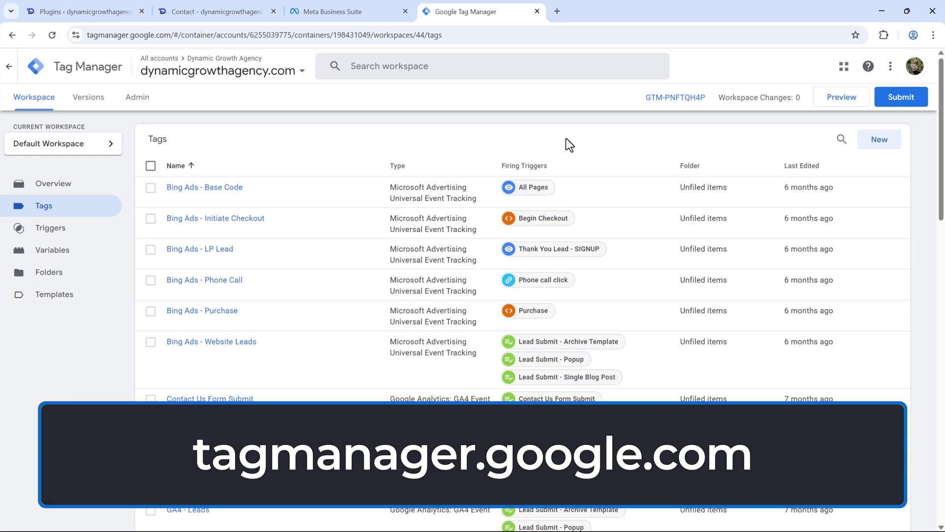
Step: Show the Install Google Tag Manager snippets for container GTM-PNFTQH4P
click(675, 97)
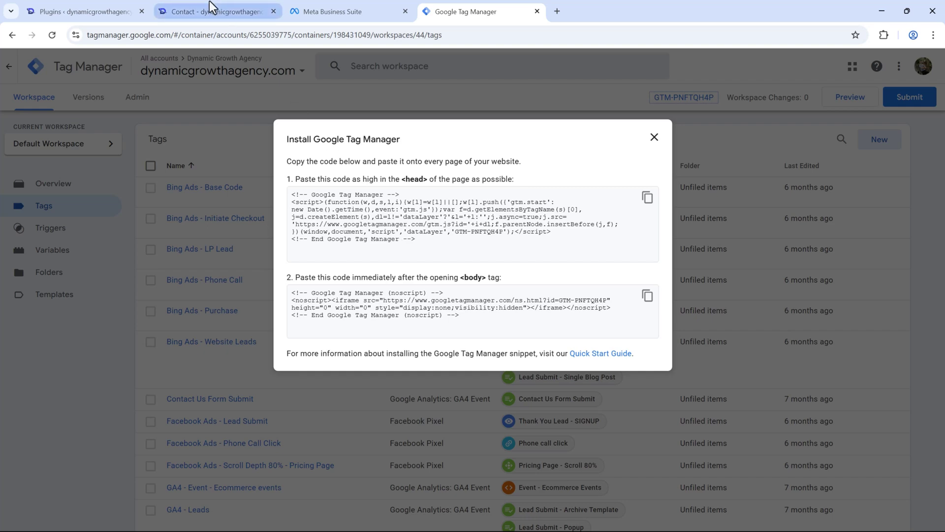
Step: Open WPCode's Header & Footer page and confirm its header holds the GTM-PNFTQH4P snippet
click(96, 11)
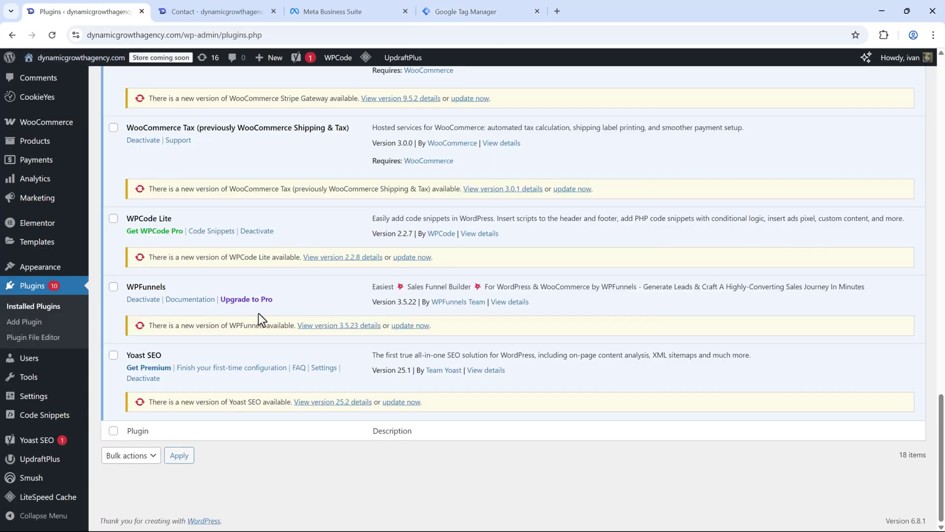
drag(128, 219, 181, 216)
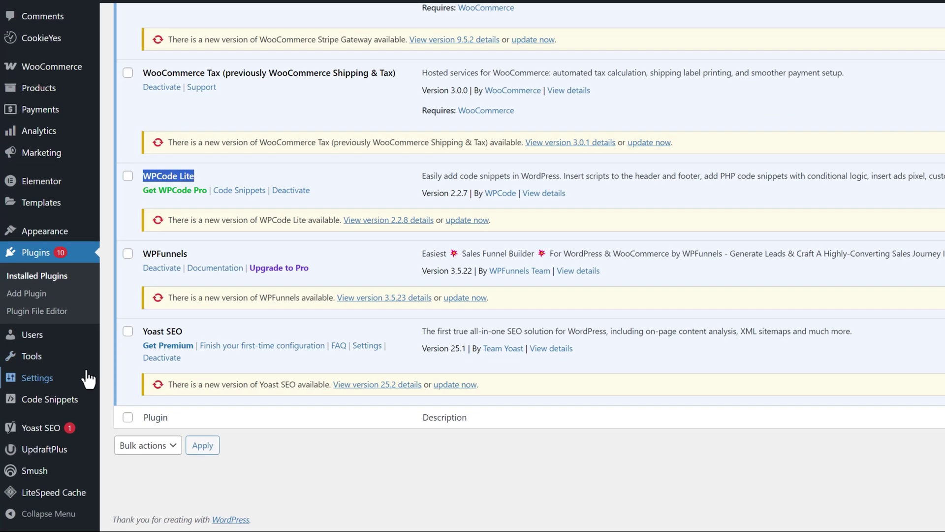
mouse_move(15, 418)
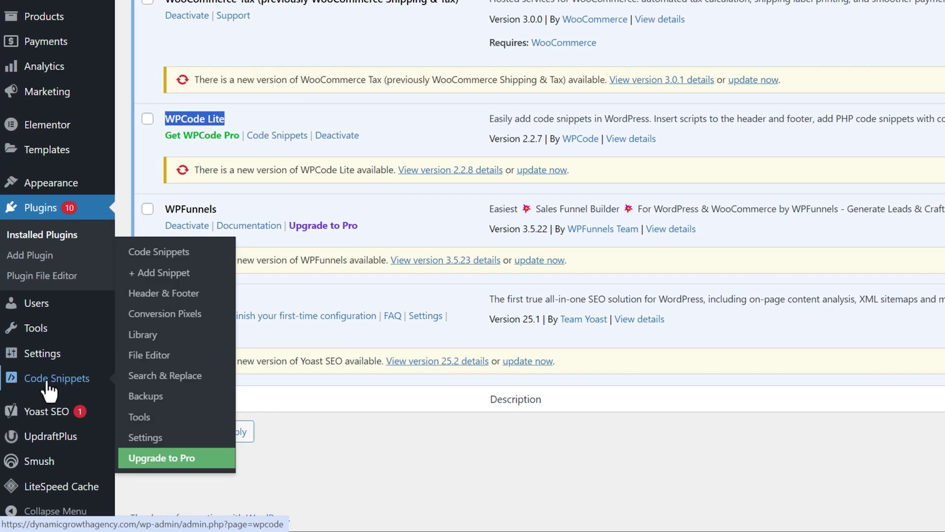
click(175, 294)
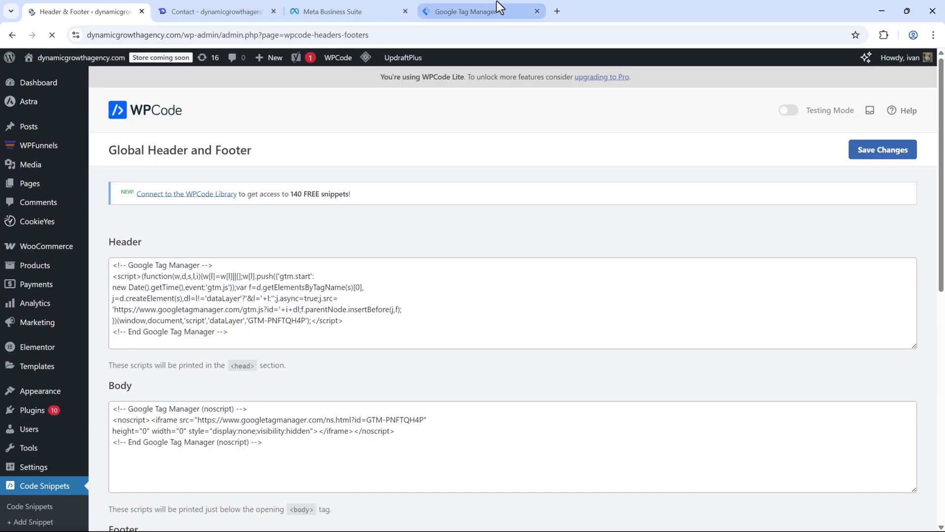
click(497, 2)
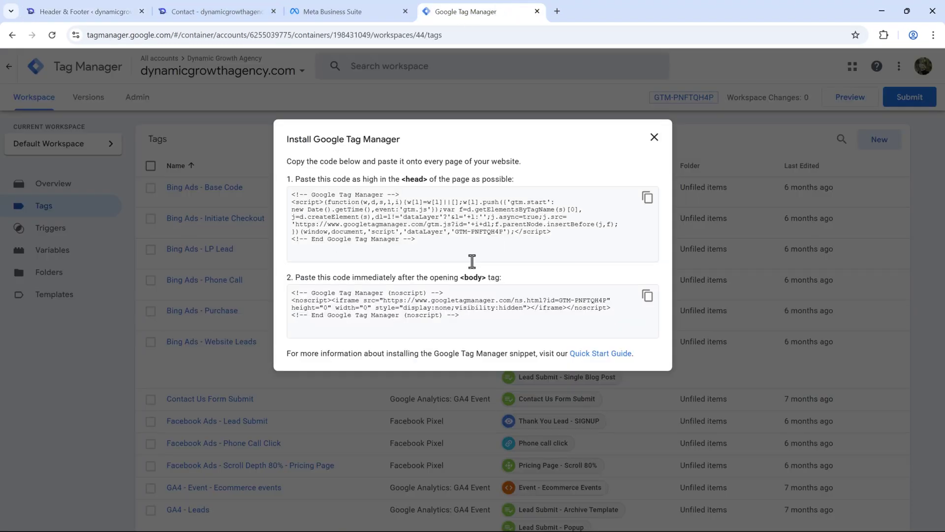
click(127, 7)
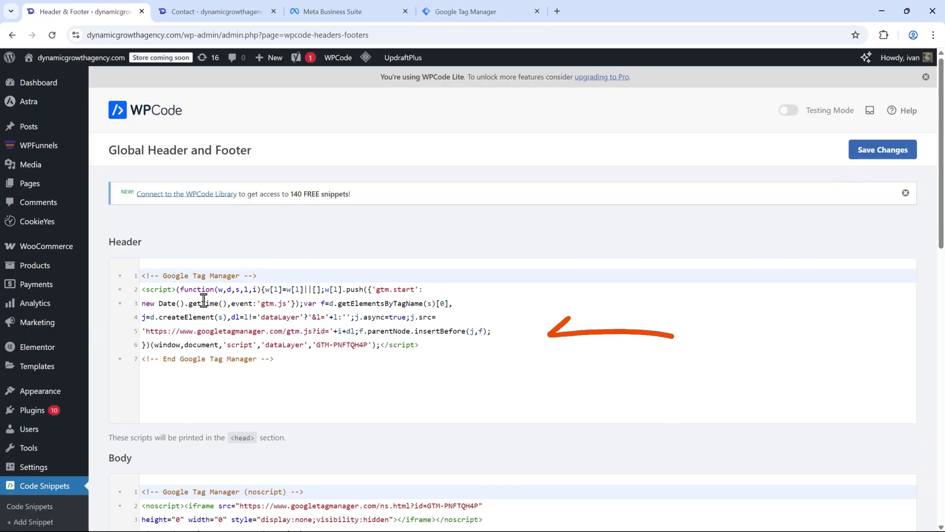
click(453, 6)
click(107, 7)
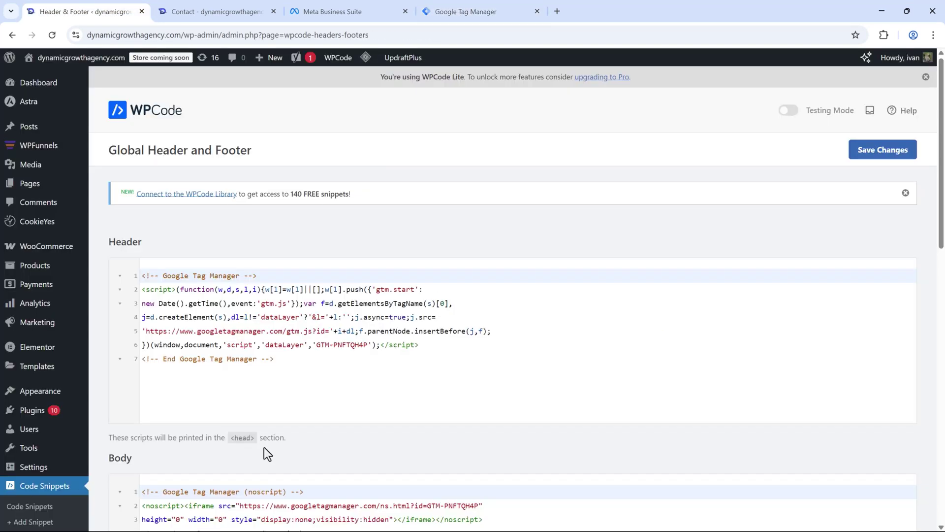
scroll(268, 461, down, 2)
scroll(679, 274, up, 3)
Step: Close the GTM-PNFTQH4P install dialog, reopen it briefly, then close it again
click(468, 10)
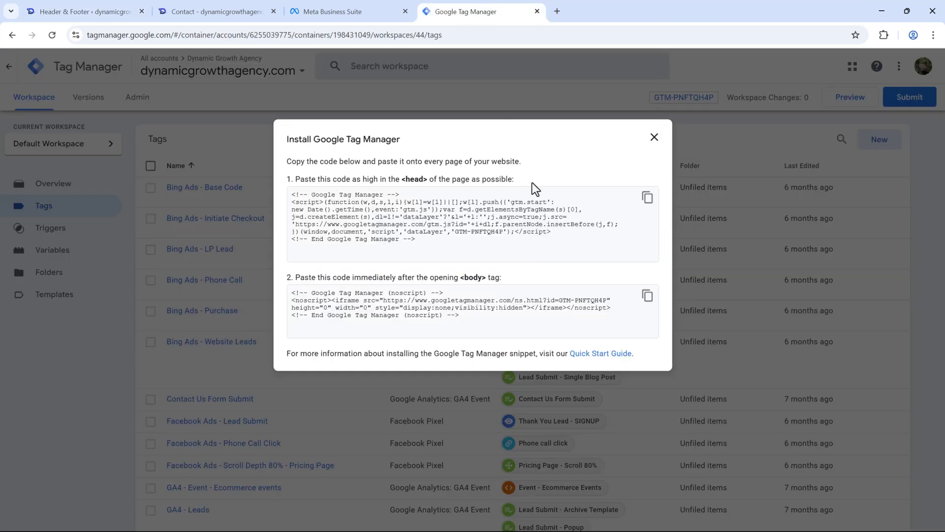
click(655, 138)
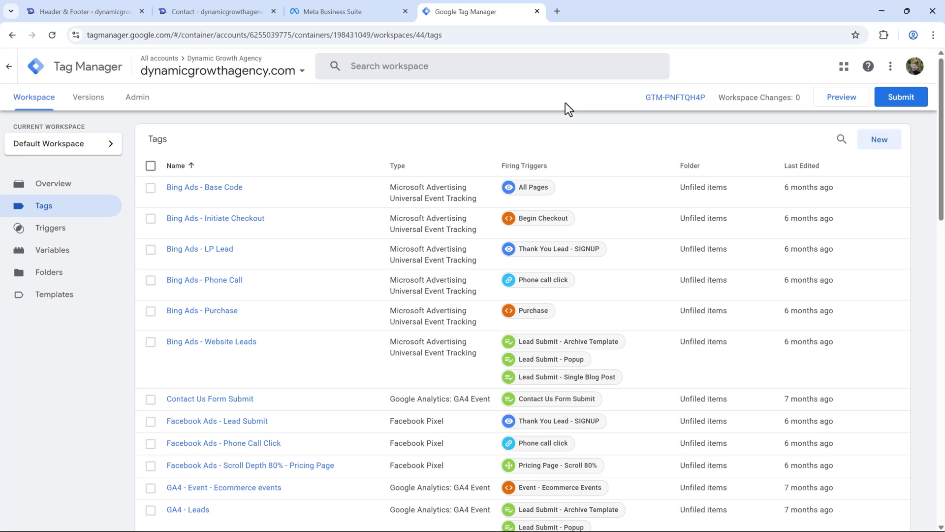
click(669, 99)
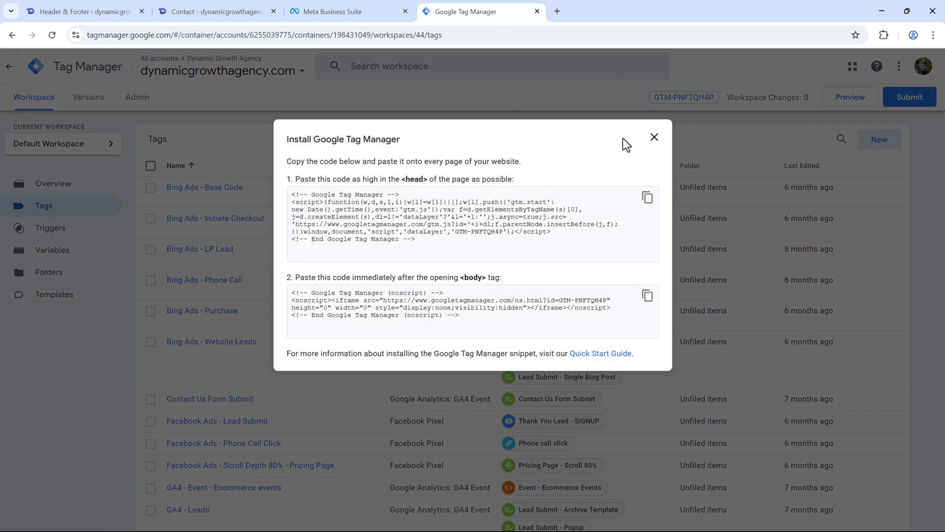
click(655, 137)
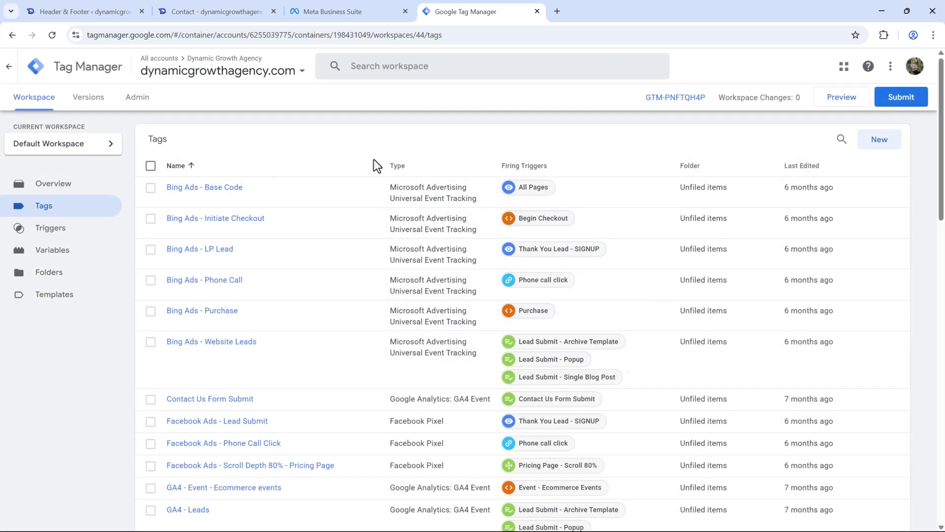
Step: Open Events Manager's Data Sources and view Simplest FB Pixel's overview and Dataset ID
click(363, 10)
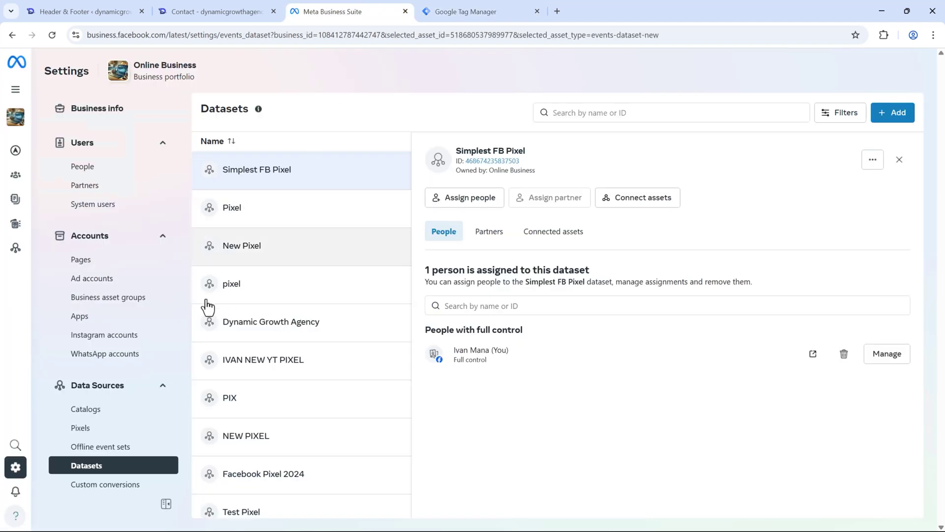
mouse_move(37, 253)
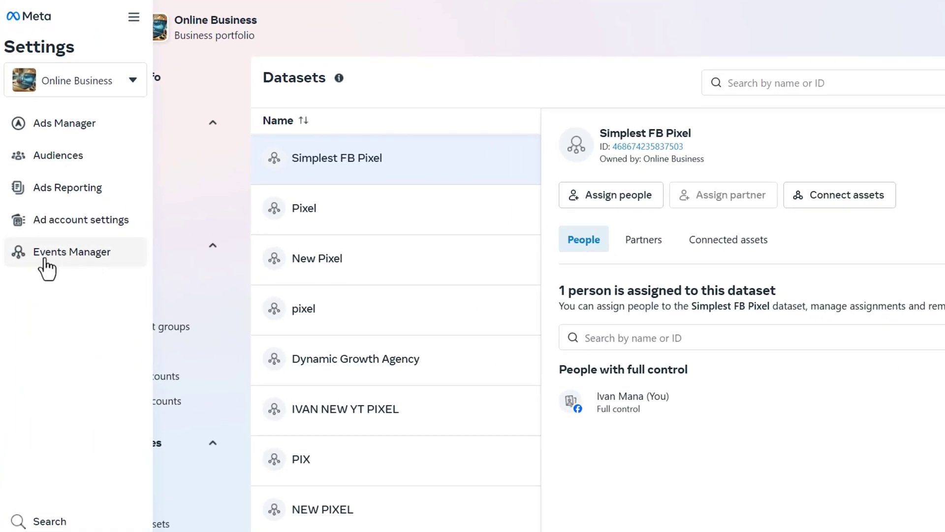
click(73, 258)
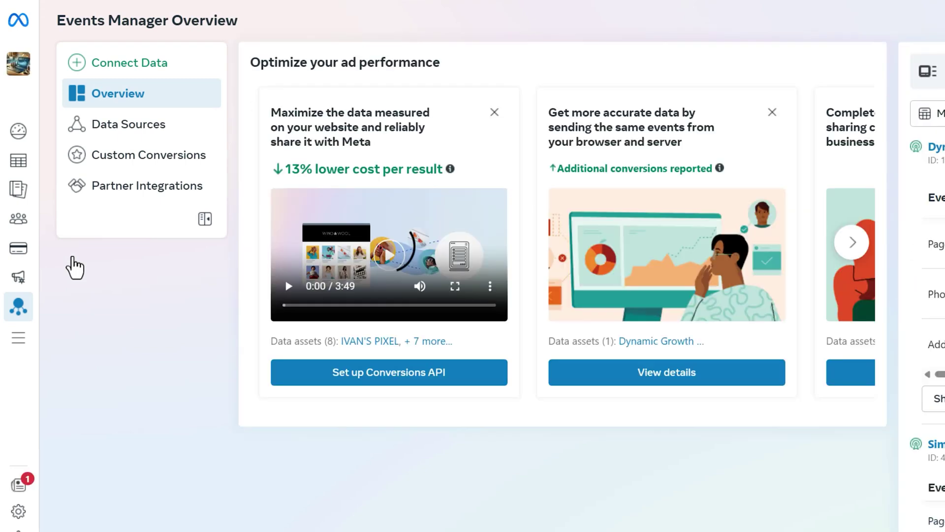
click(108, 133)
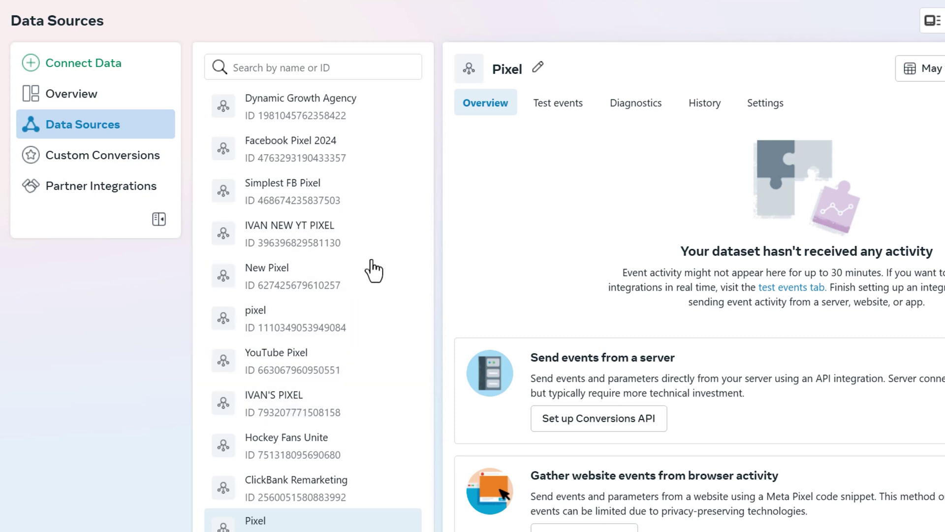
click(306, 201)
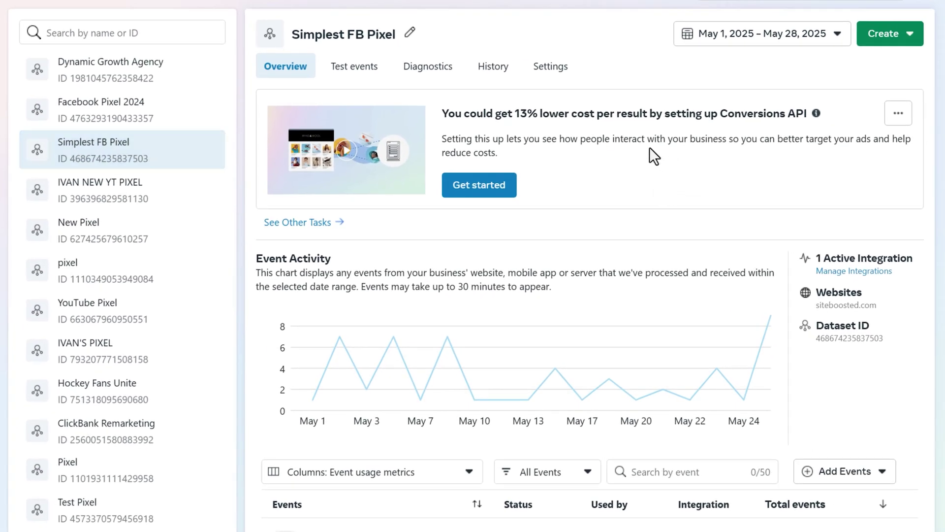
scroll(647, 157, down, 2)
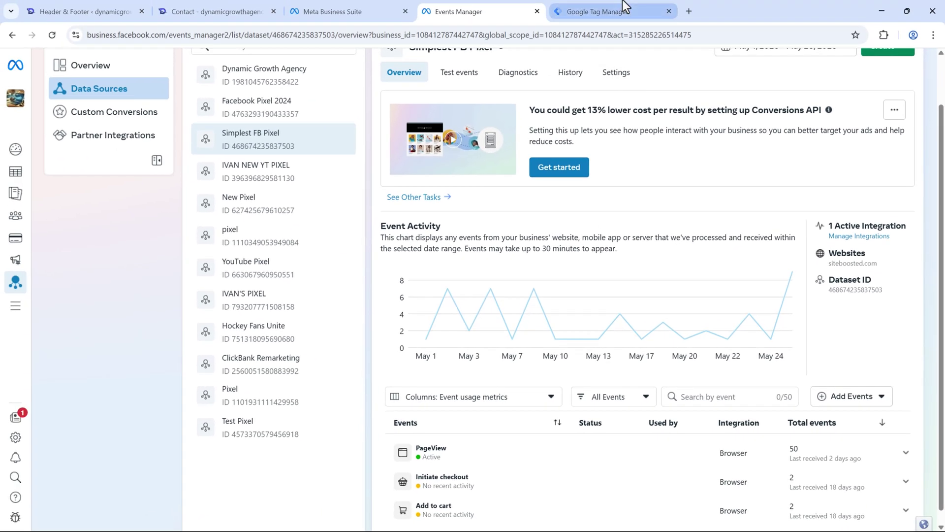
click(621, 9)
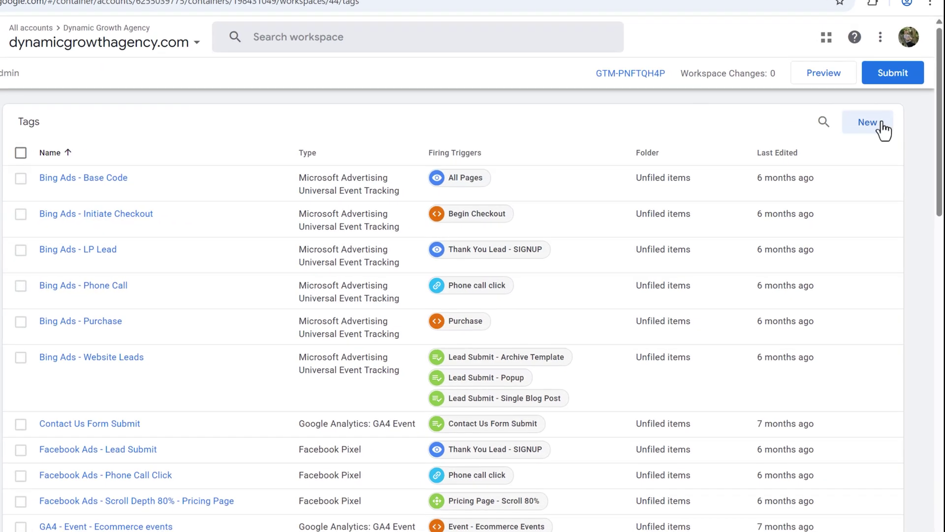
Step: Create a new tag named 'FACEBOOK ADS - CLICK TO CALL'
click(880, 140)
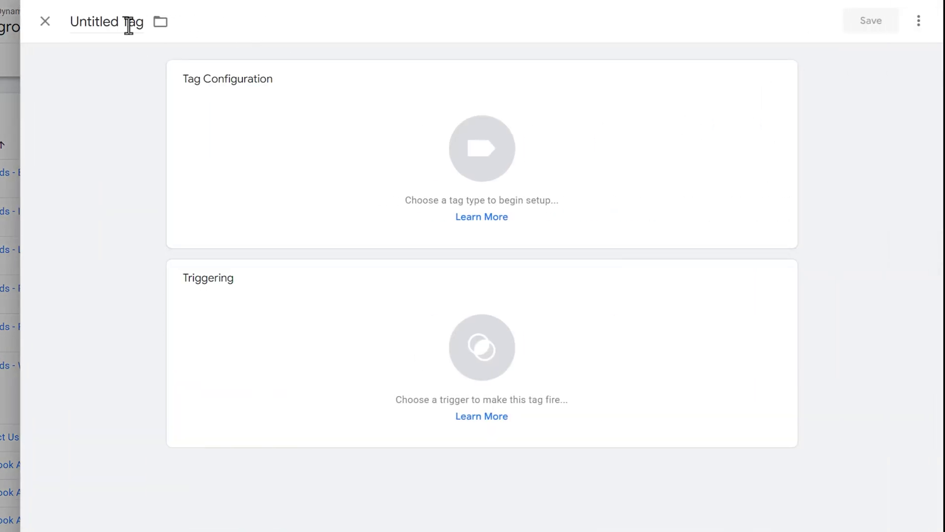
click(99, 22)
text(FAC)
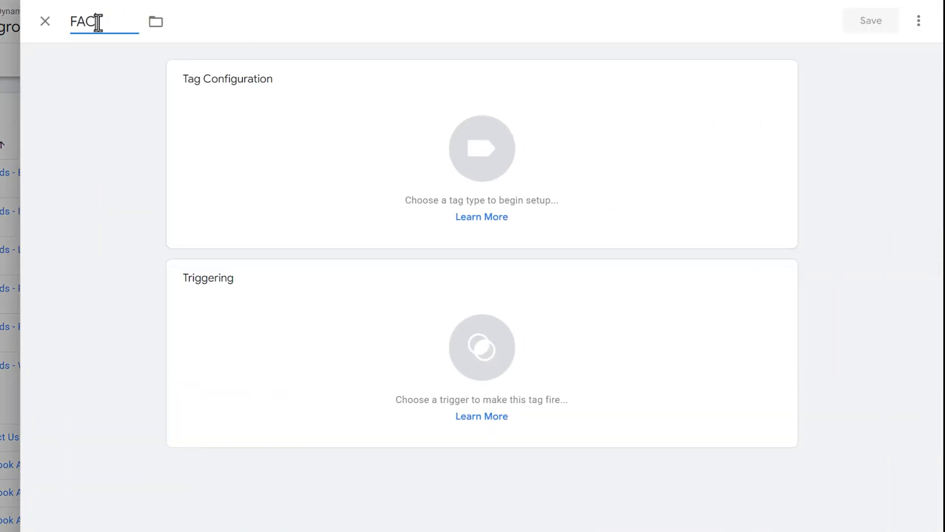
text(EBOOK ADS - CLICK TO CALL)
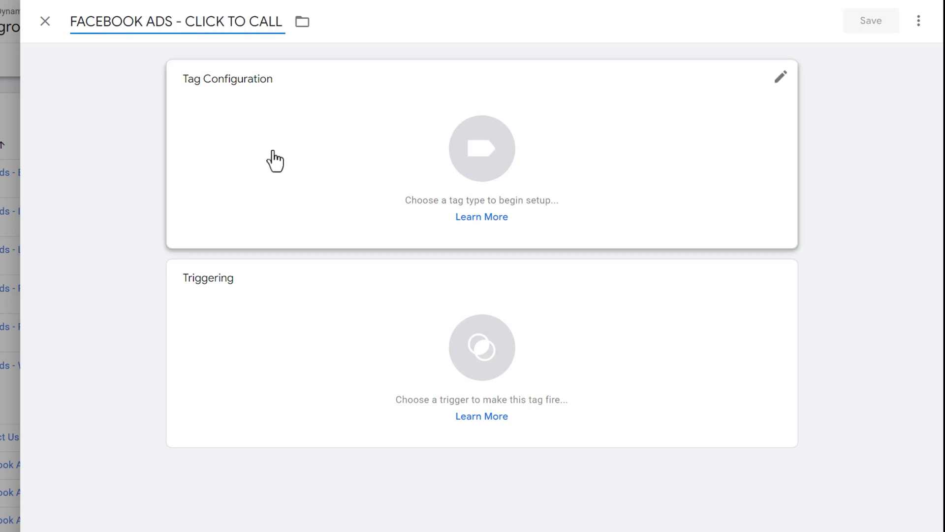
Step: Set the tag type to the Facebook Pixel template after searching for 'facebook'
click(327, 163)
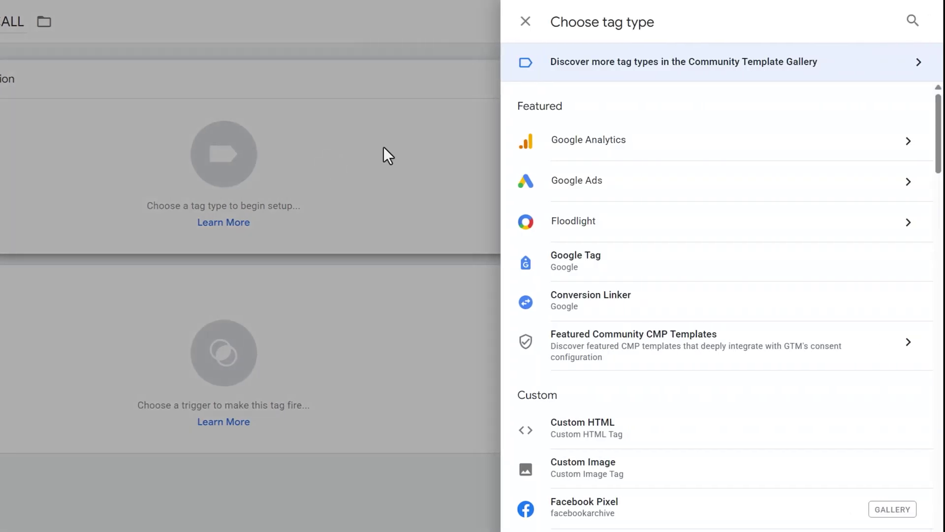
scroll(688, 260, down, 3)
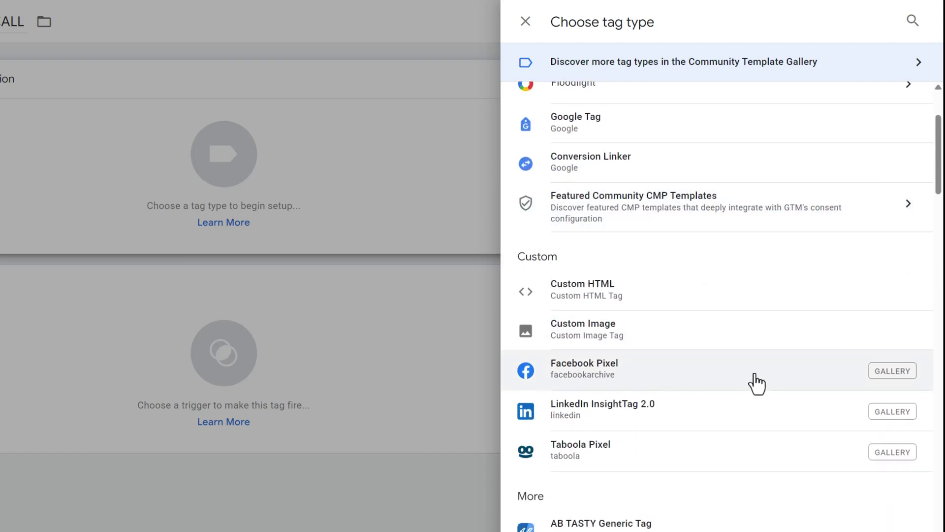
scroll(755, 382, down, 6)
click(913, 22)
text(face)
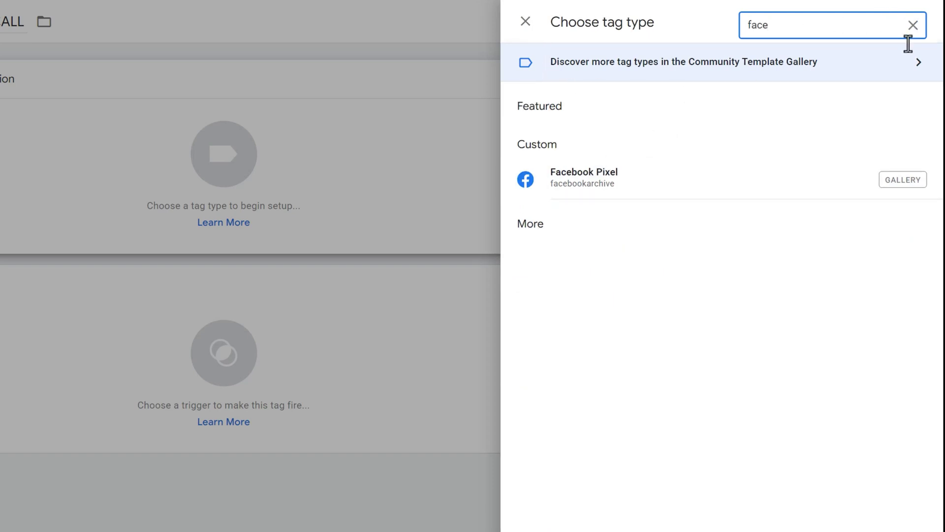
click(913, 26)
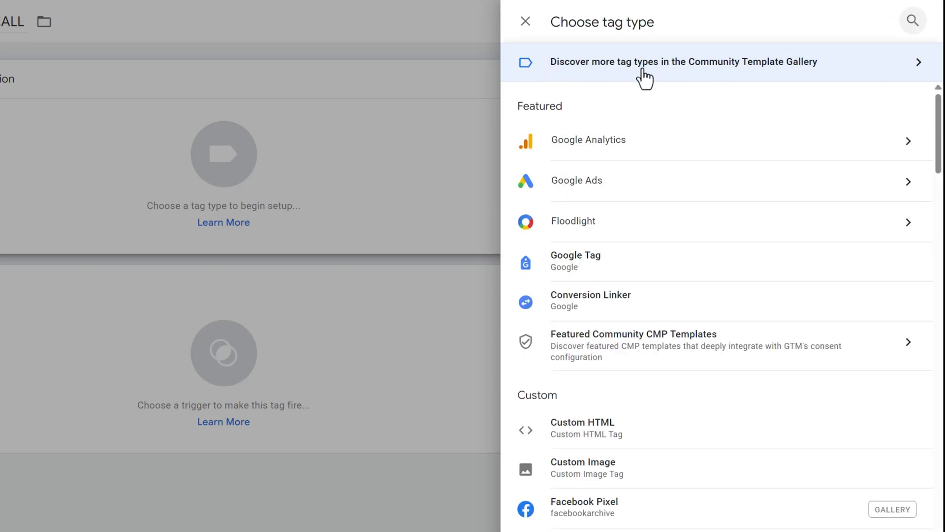
click(666, 69)
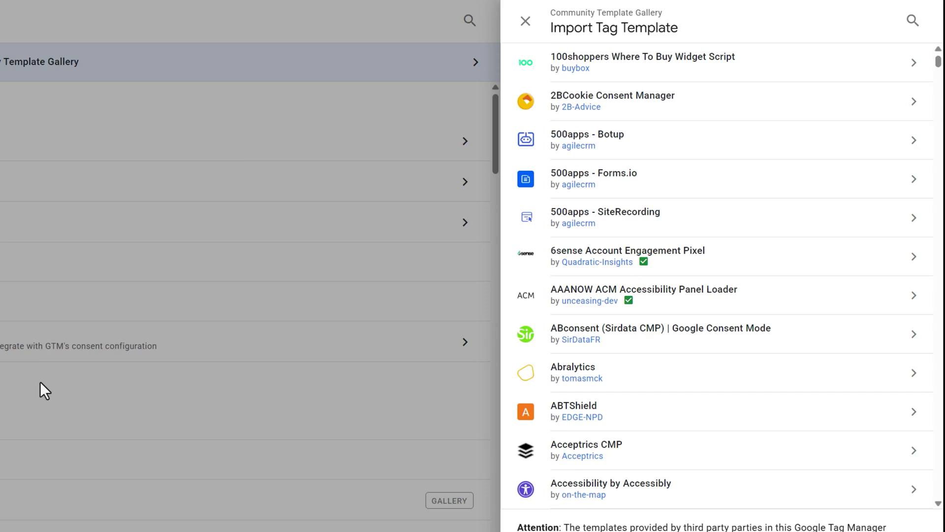
click(913, 21)
text(fa)
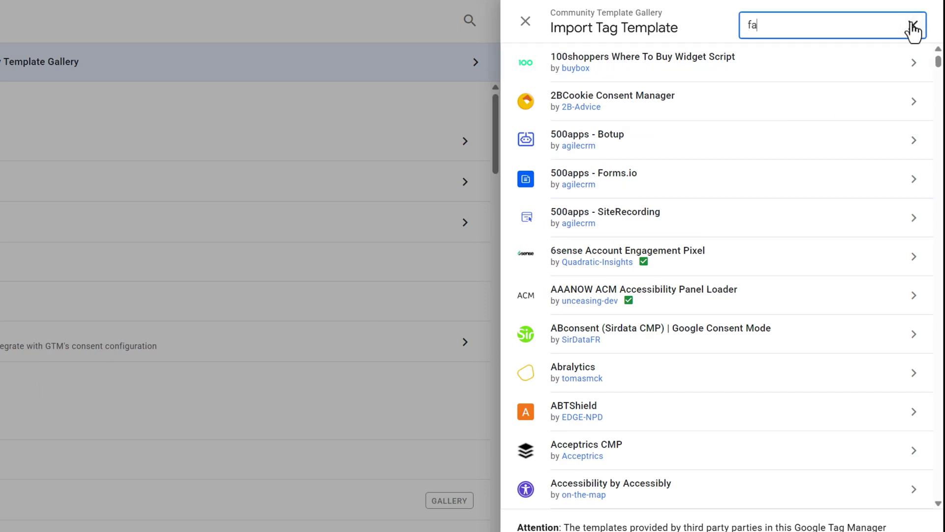
text(cebook)
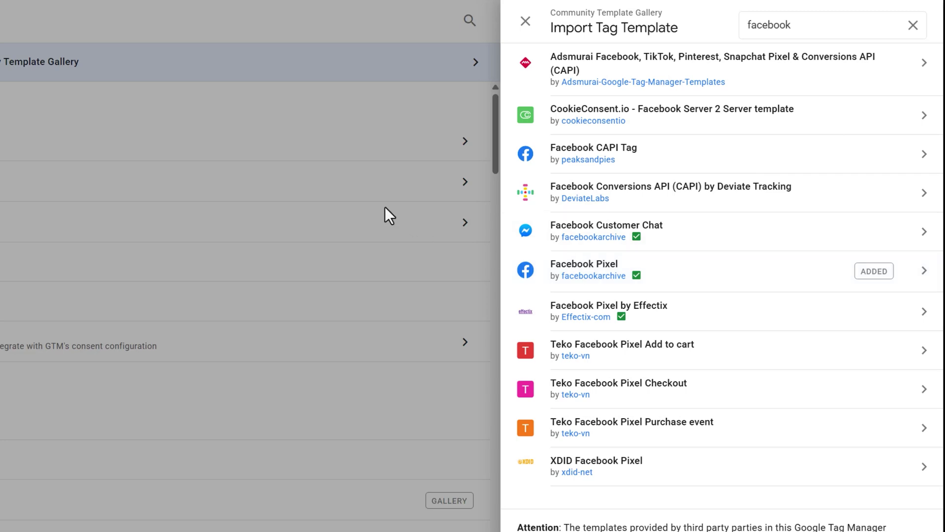
click(356, 184)
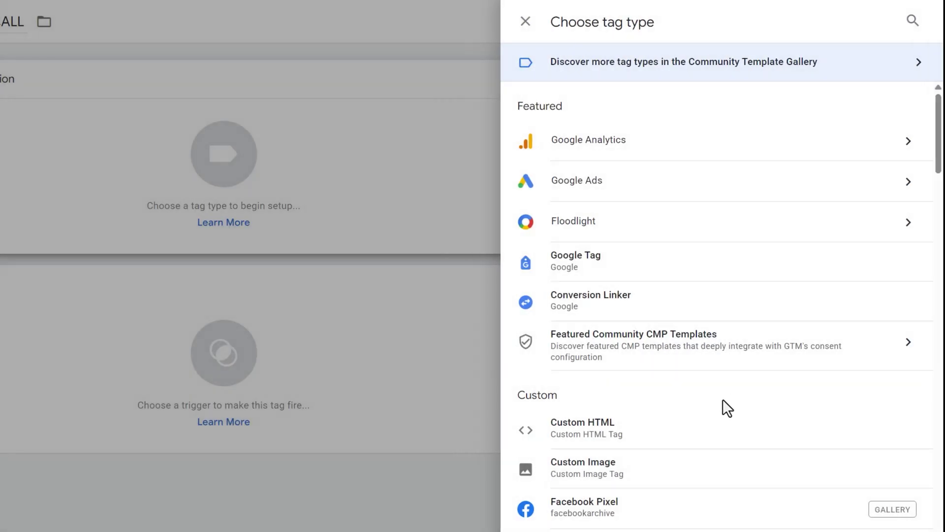
scroll(731, 395, down, 2)
click(591, 449)
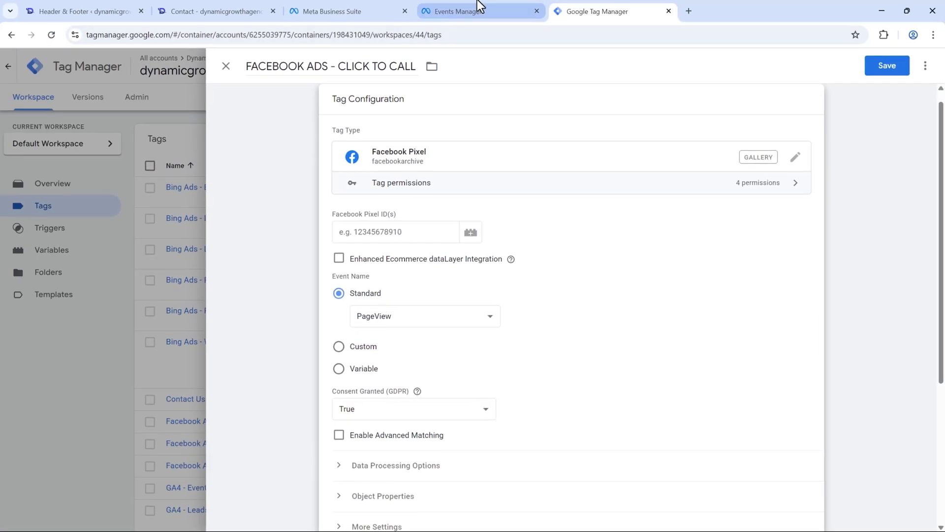
Step: Paste the Simplest FB Pixel dataset ID into the Facebook Pixel ID(s) field
click(477, 6)
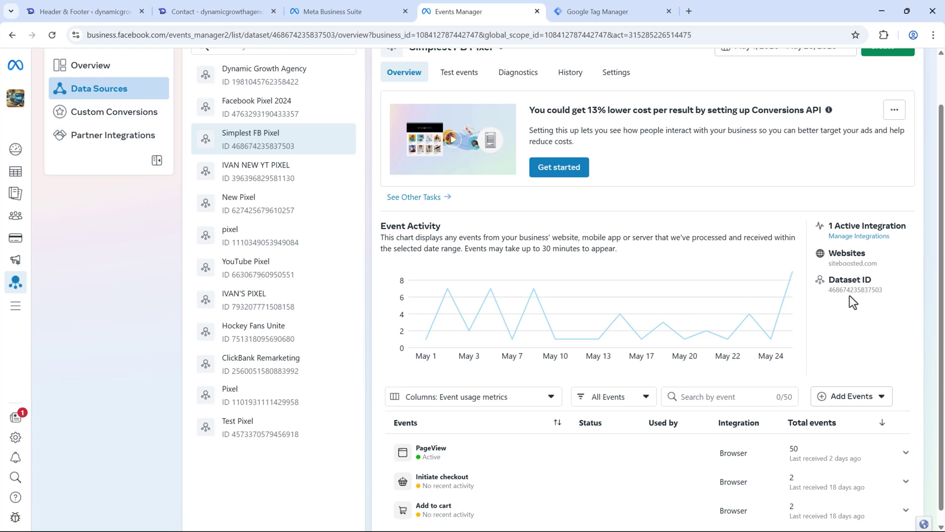
click(640, 10)
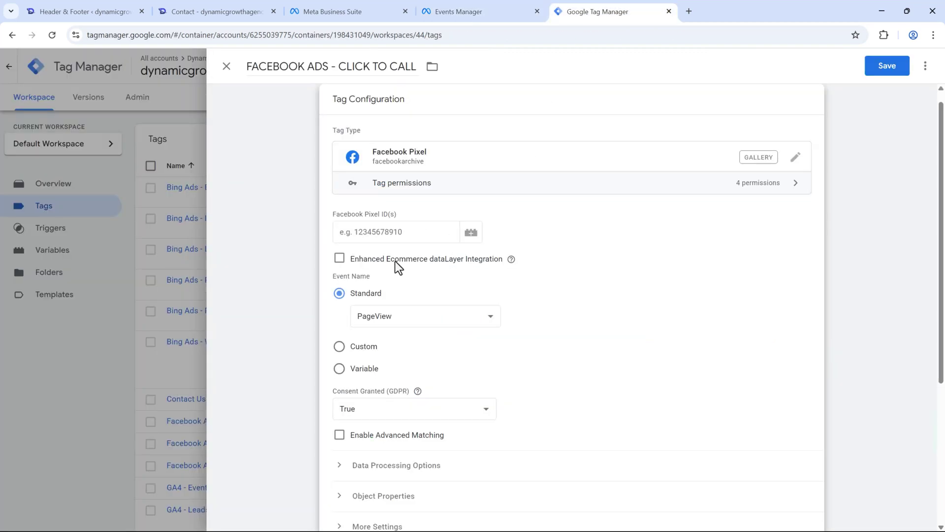
click(374, 232)
key(ctrl+v)
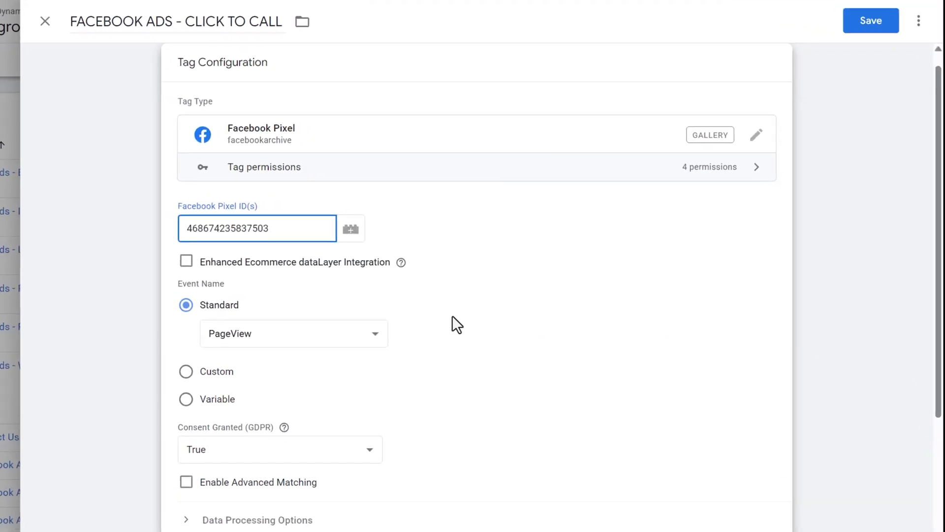
Step: Set the event name to the custom event 'PhoneCallClick' and open the trigger list
click(244, 338)
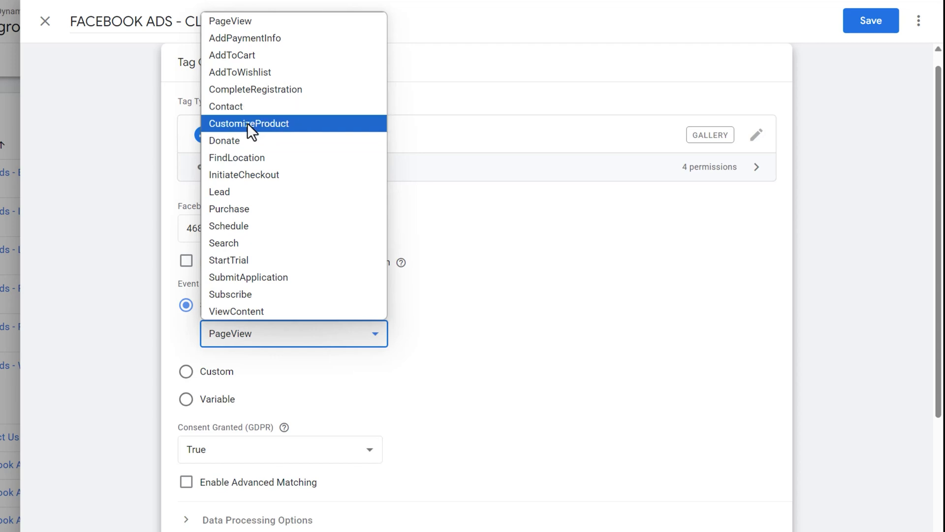
click(193, 367)
click(185, 369)
click(260, 372)
text(PhoneCa)
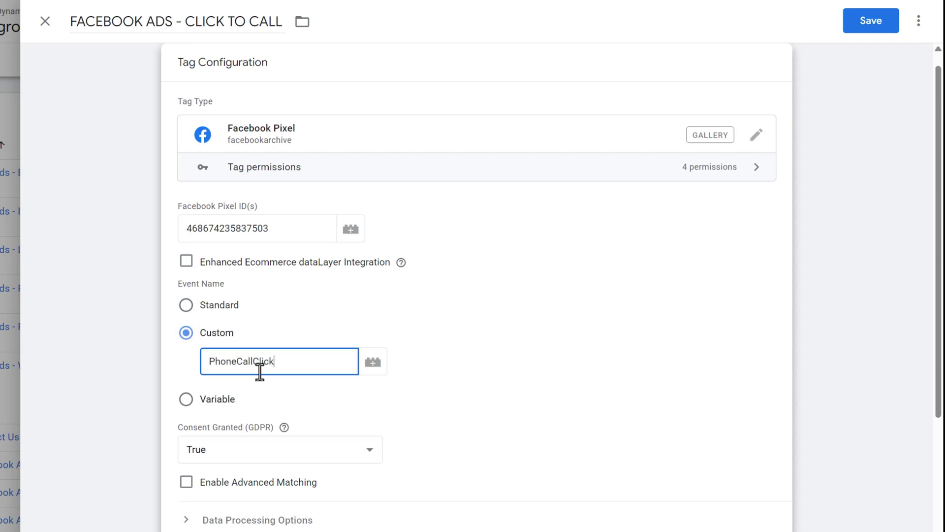
text(llClick)
scroll(435, 333, down, 4)
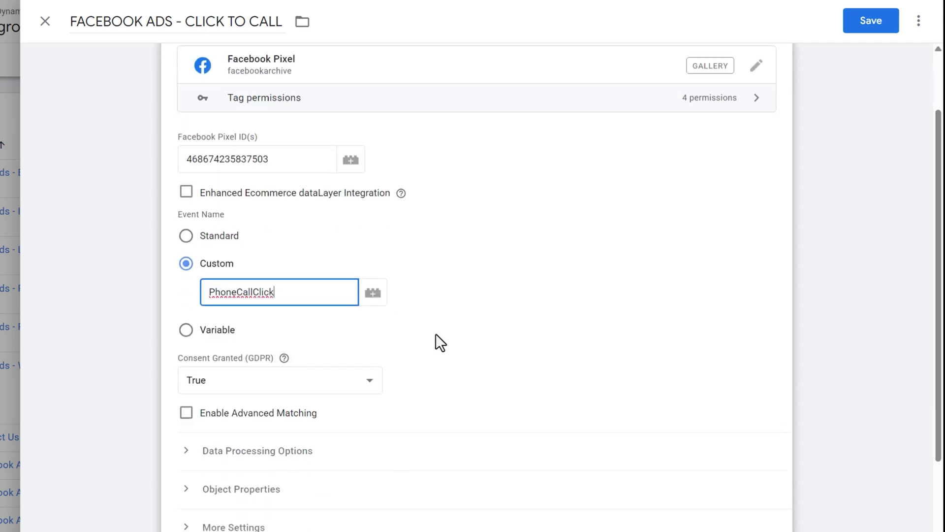
scroll(436, 334, down, 1)
click(341, 449)
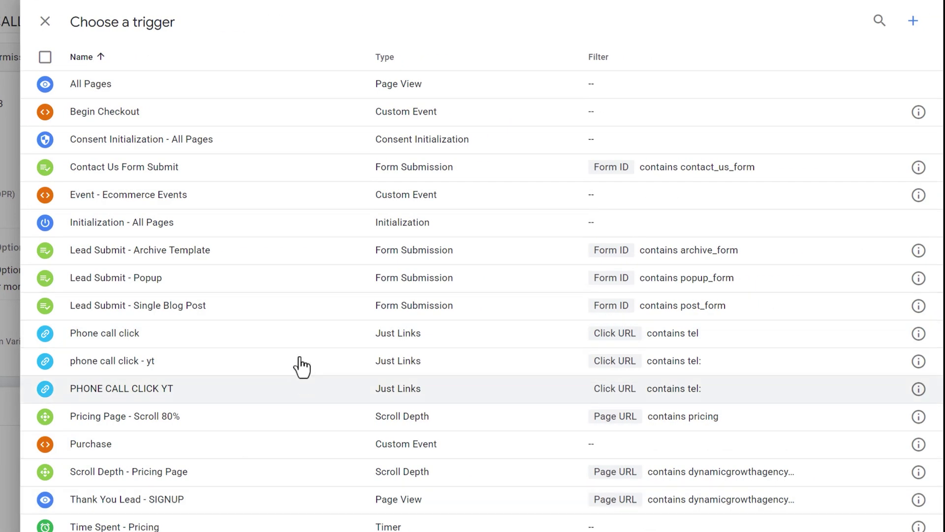
Step: Create a Just Links trigger named 'Phone Cell Click' firing on Some Link Clicks
click(914, 21)
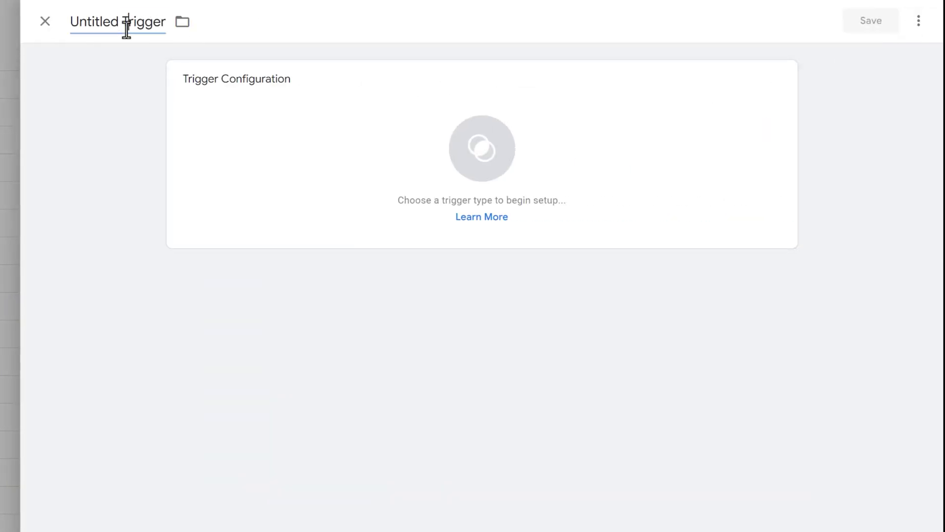
click(126, 25)
text(Phon)
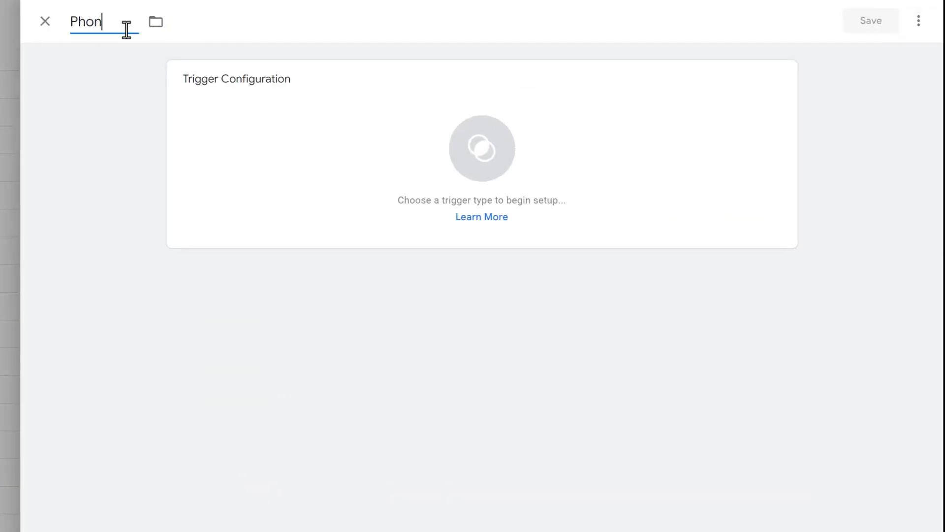
text(e Cell Click)
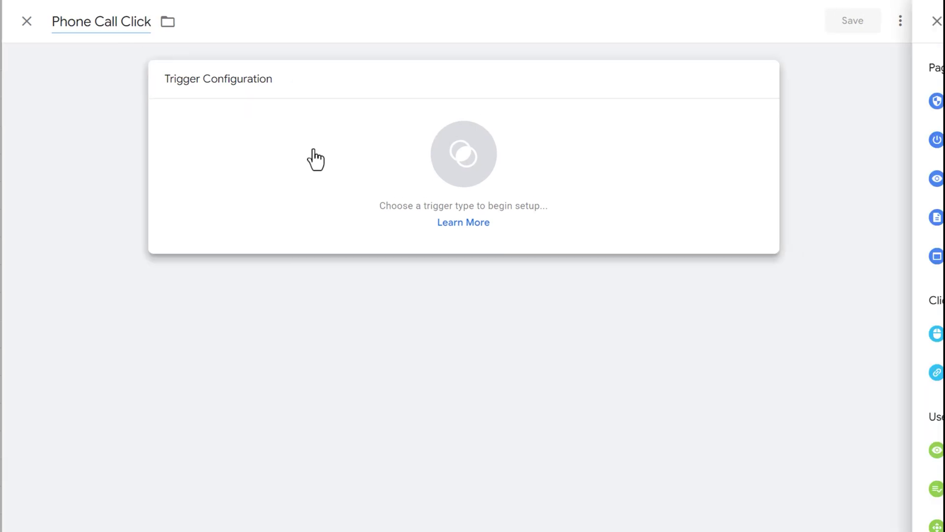
click(314, 159)
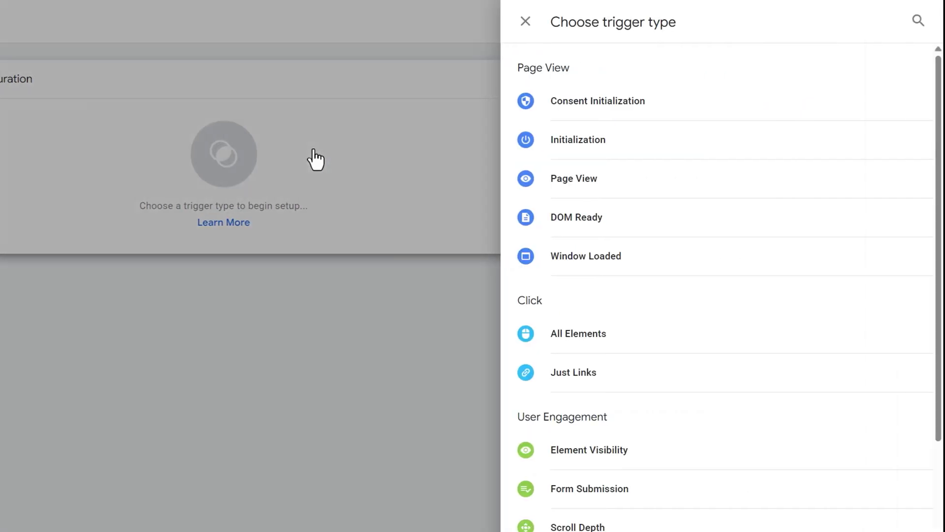
click(625, 390)
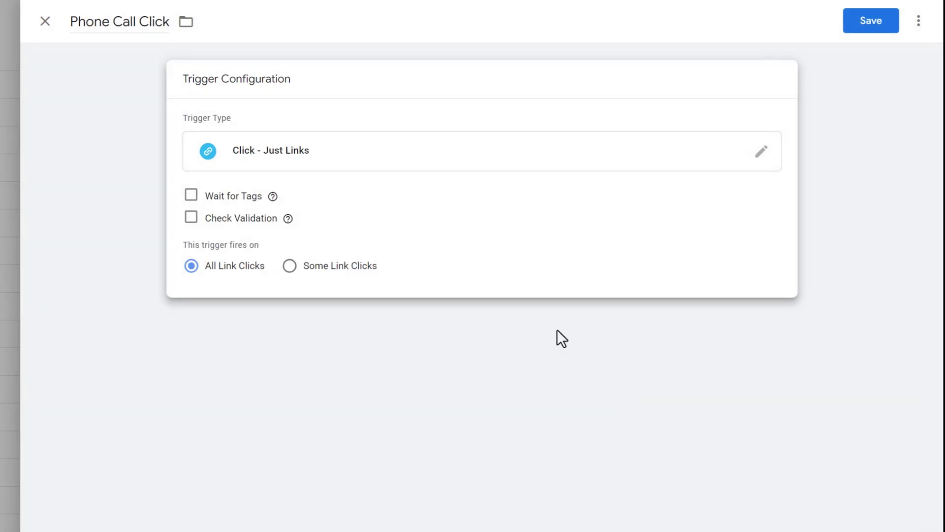
click(291, 268)
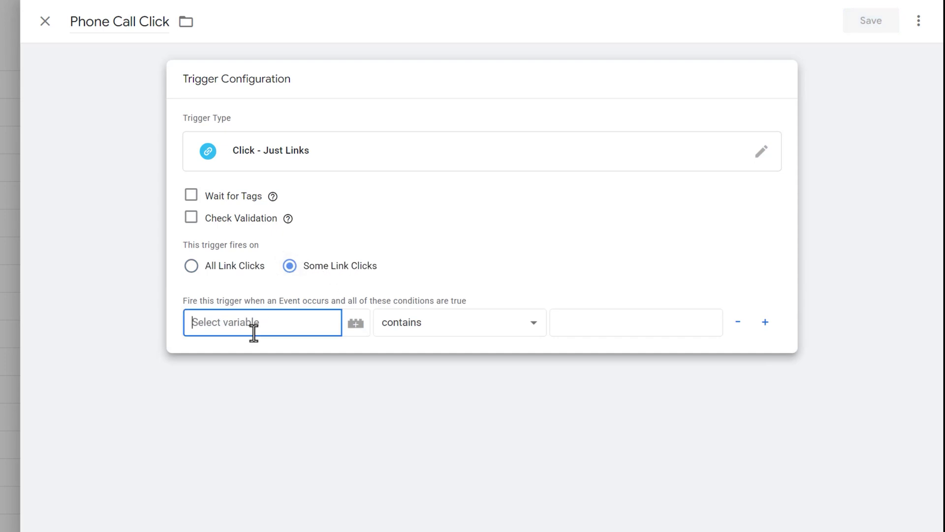
Step: Set the trigger condition to the built-in Click URL variable with a contains match
click(253, 330)
click(244, 372)
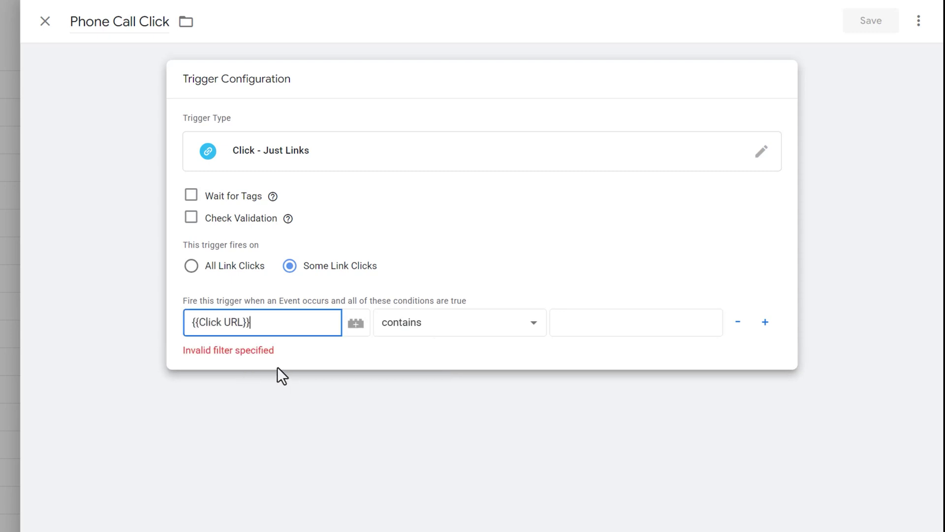
click(354, 330)
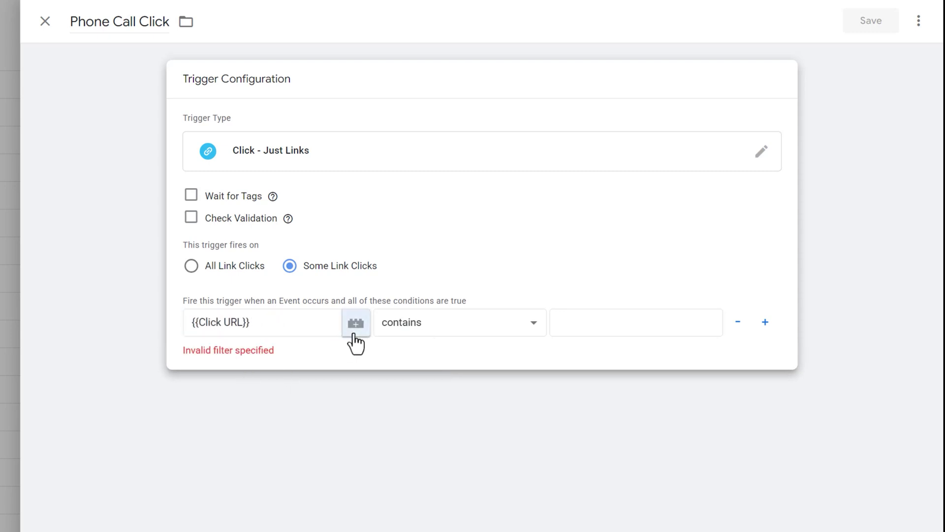
key(Escape)
click(356, 327)
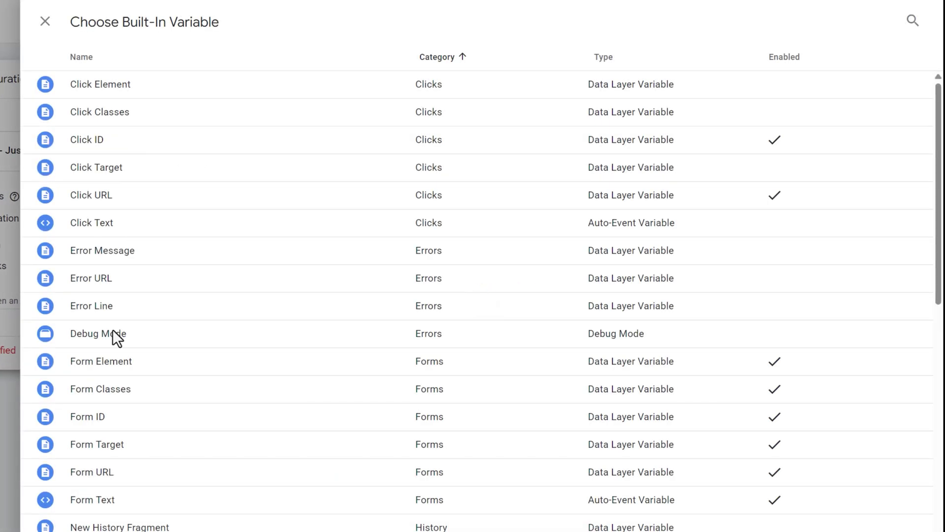
click(165, 199)
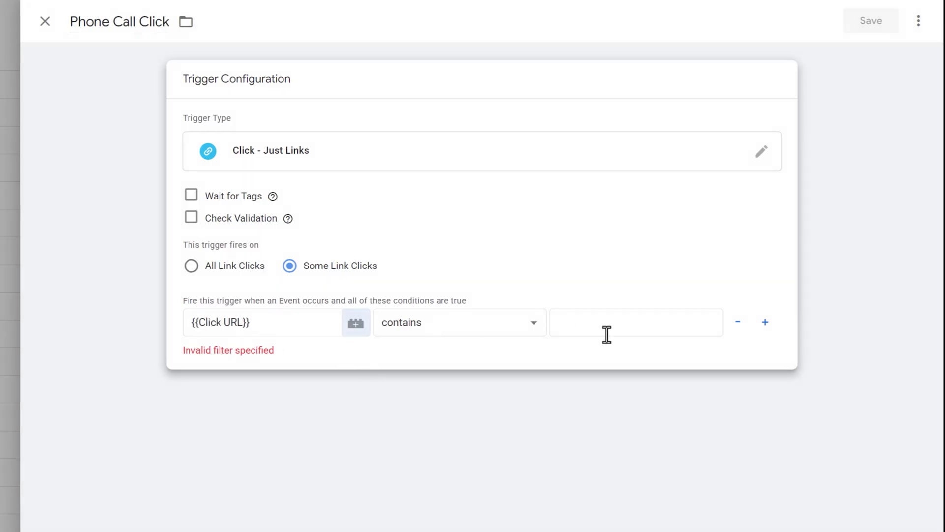
click(607, 333)
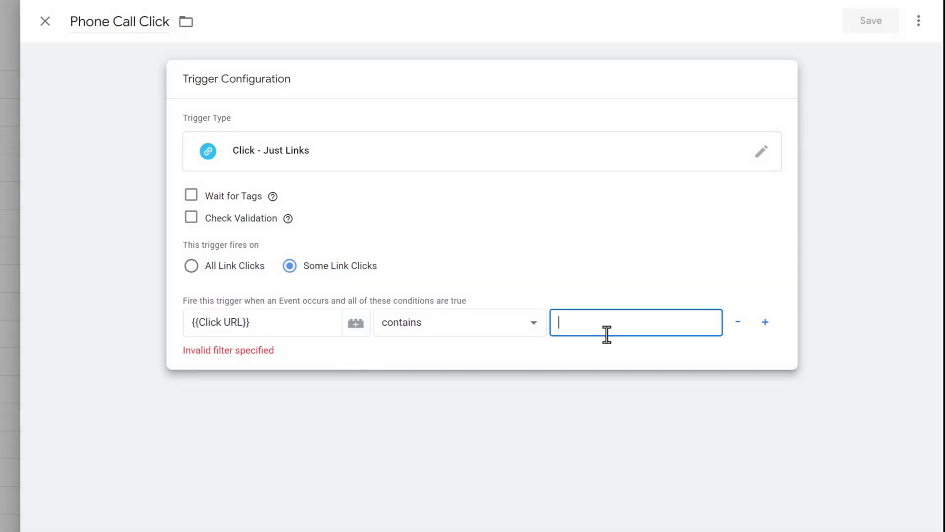
Step: Enter 'tel' as the condition value, verifying the site's phone link uses a tel: URL
text(tel)
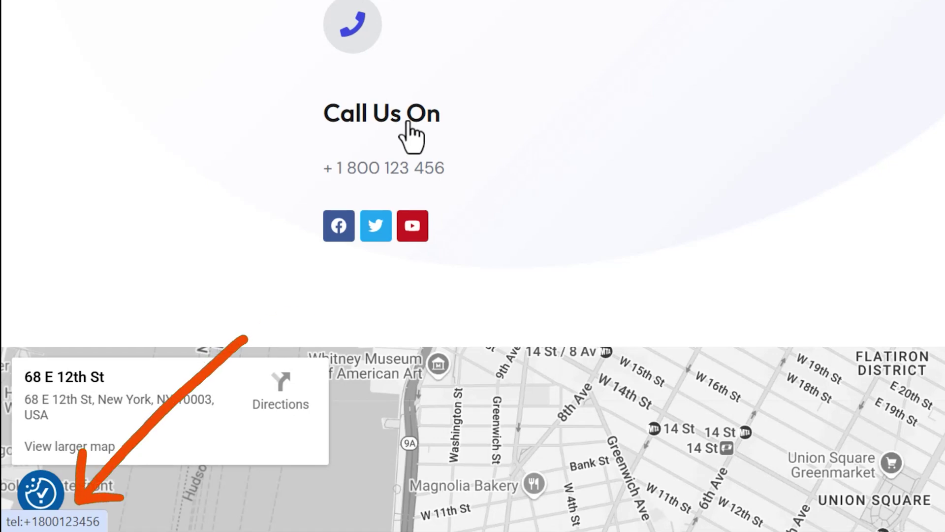
click(410, 137)
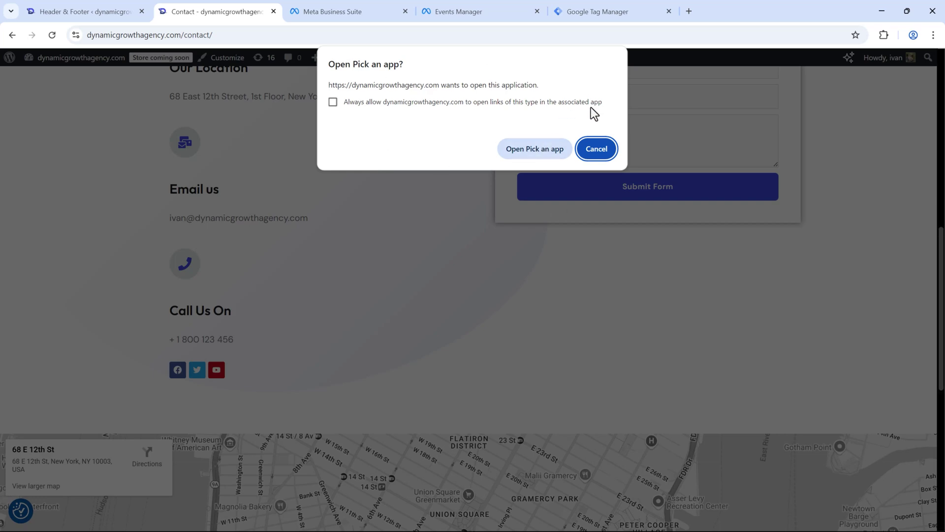
click(598, 148)
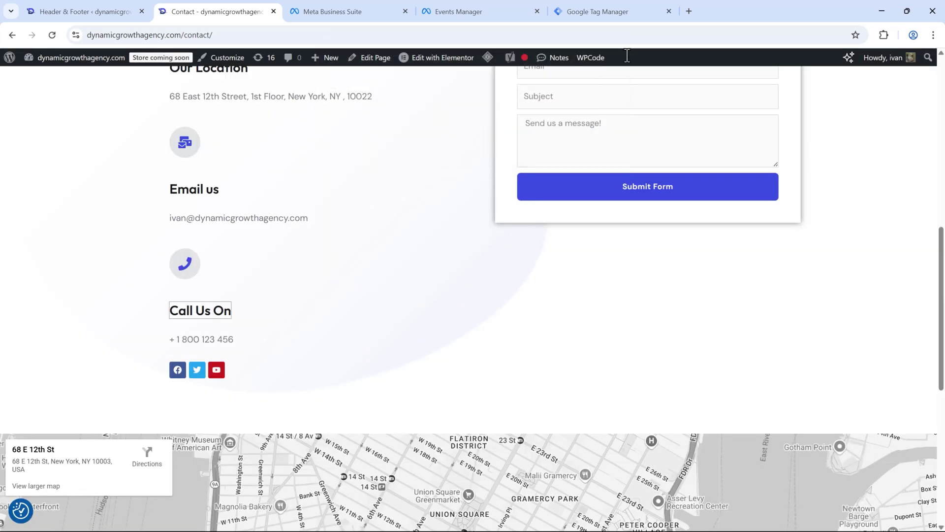
click(597, 11)
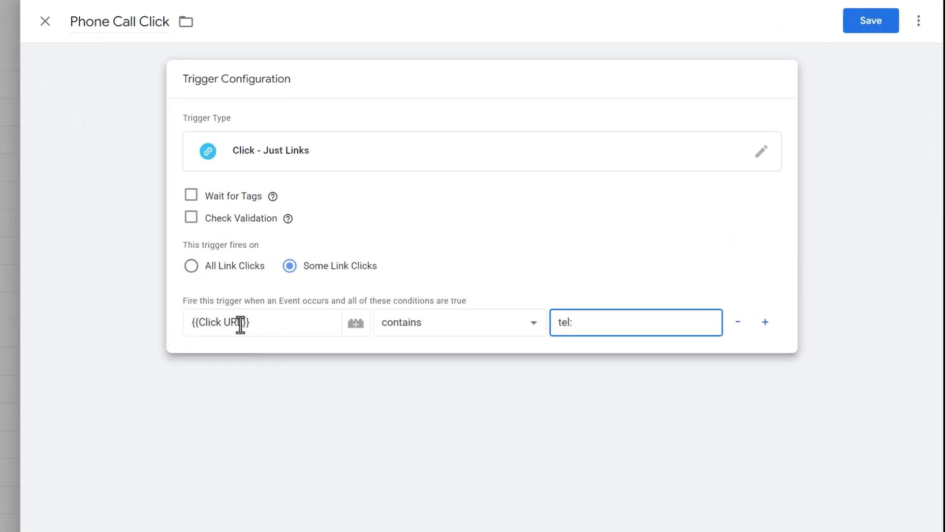
drag(602, 319, 543, 317)
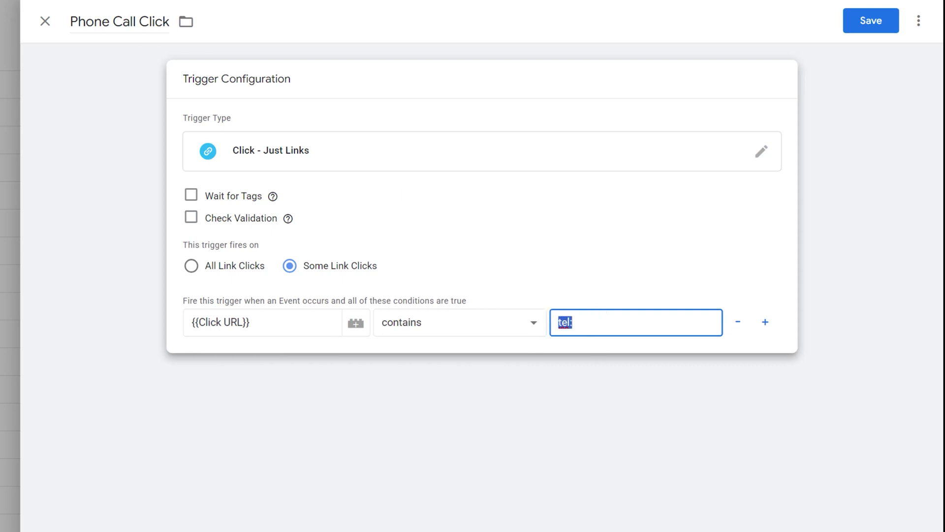
click(618, 332)
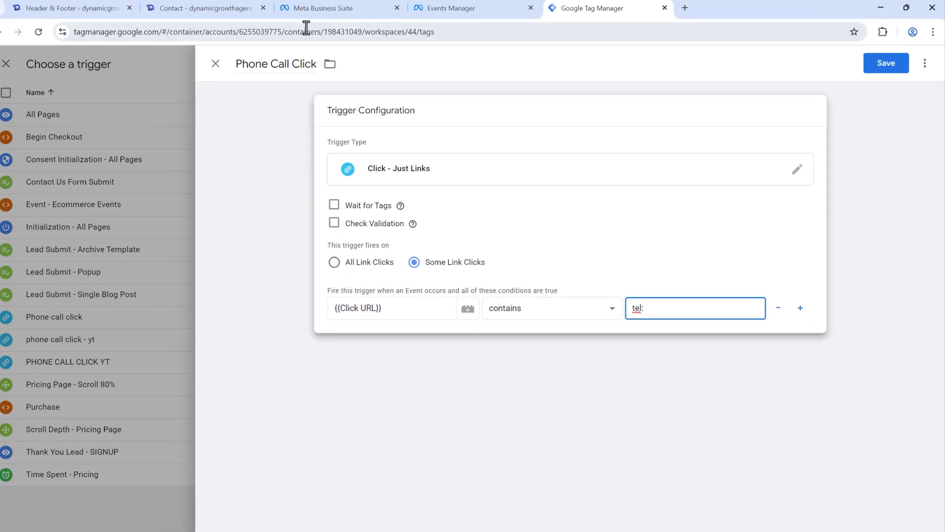
Step: Recheck the Contact page's phone link, then return to the trigger configuration
click(208, 6)
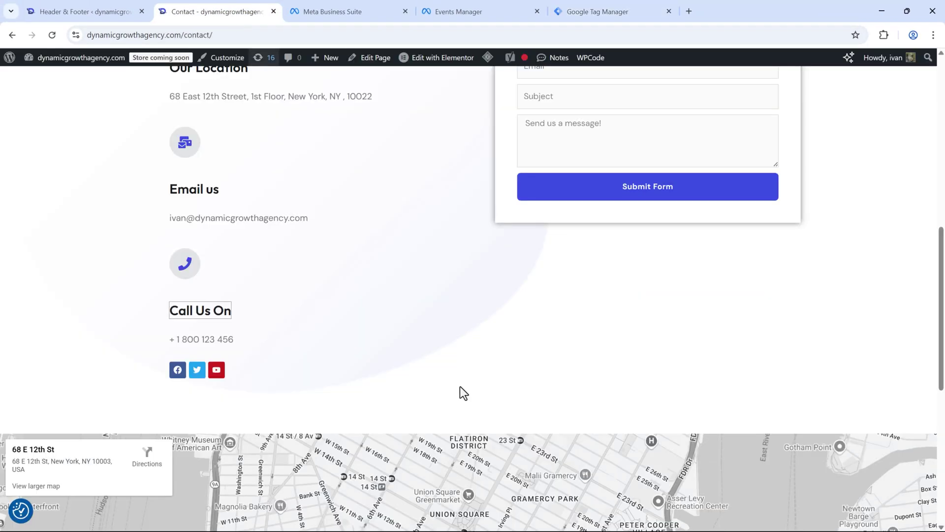
scroll(552, 427, down, 8)
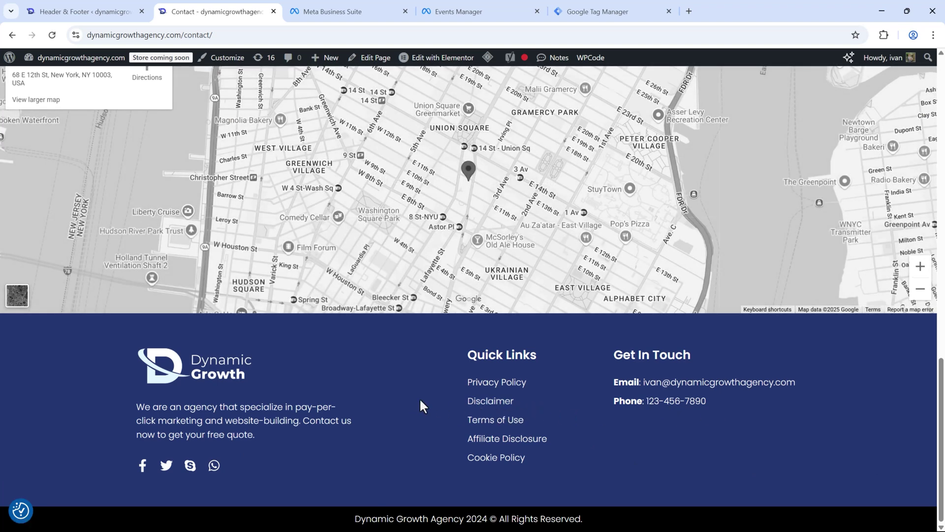
scroll(419, 398, up, 7)
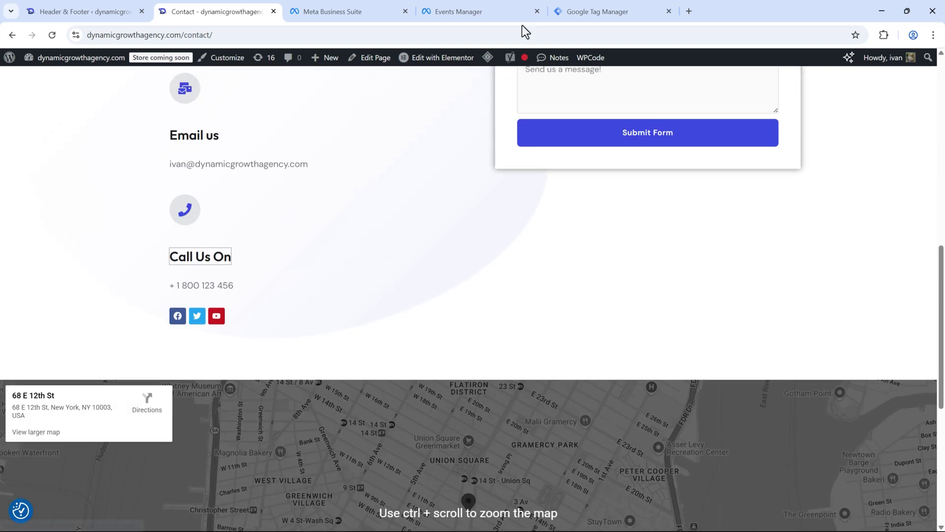
click(605, 6)
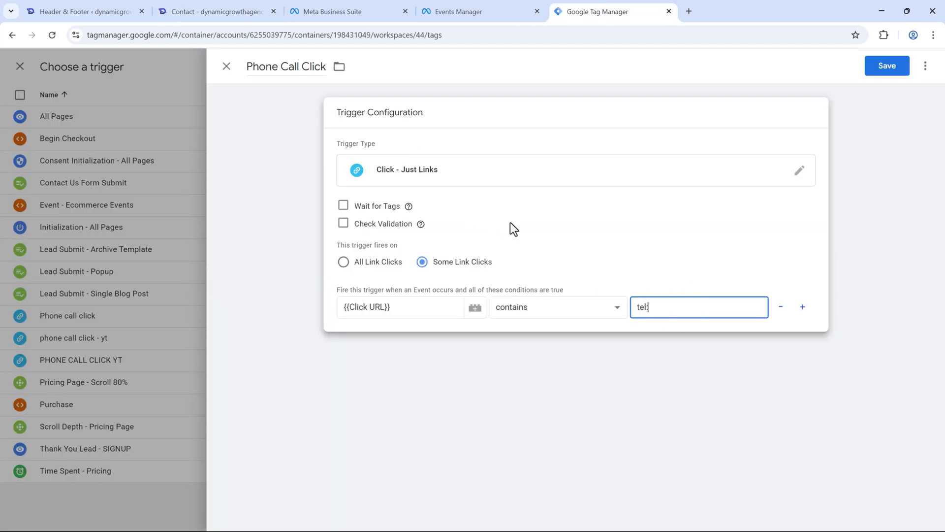
Step: Save the Phone Call Click trigger, then the FACEBOOK ADS - CLICK TO CALL tag, leaving 2 workspace changes
click(897, 66)
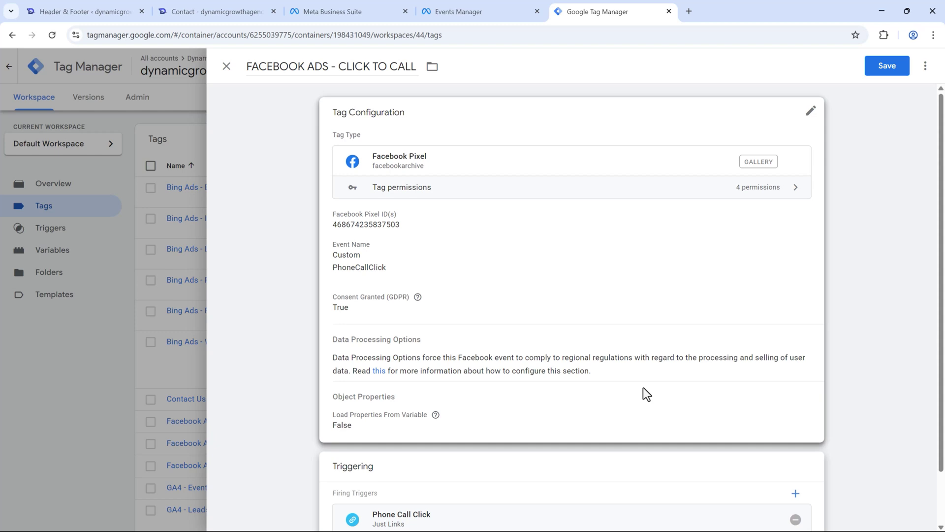
click(895, 68)
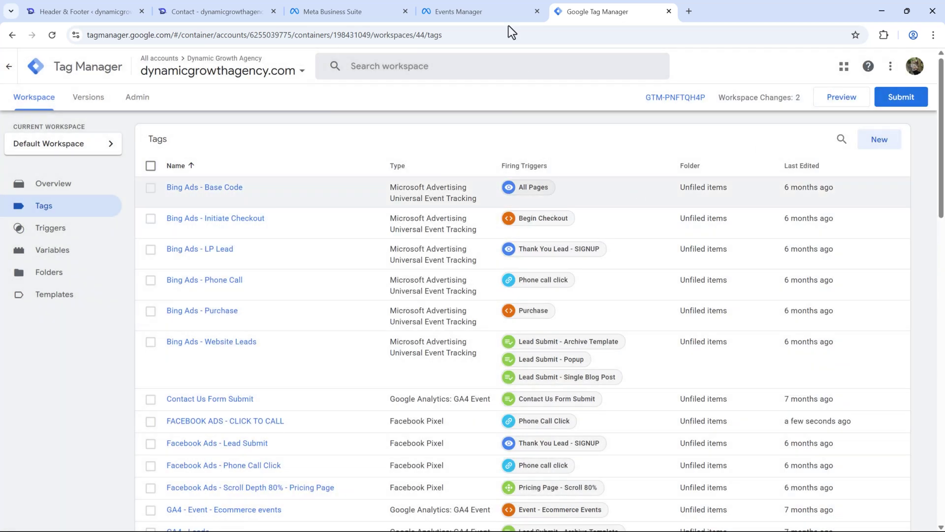
click(483, 4)
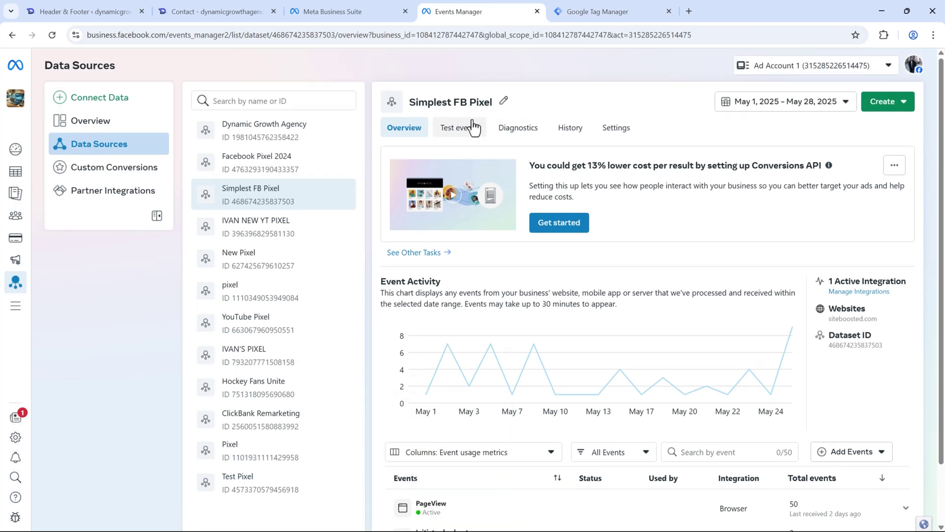
click(583, 9)
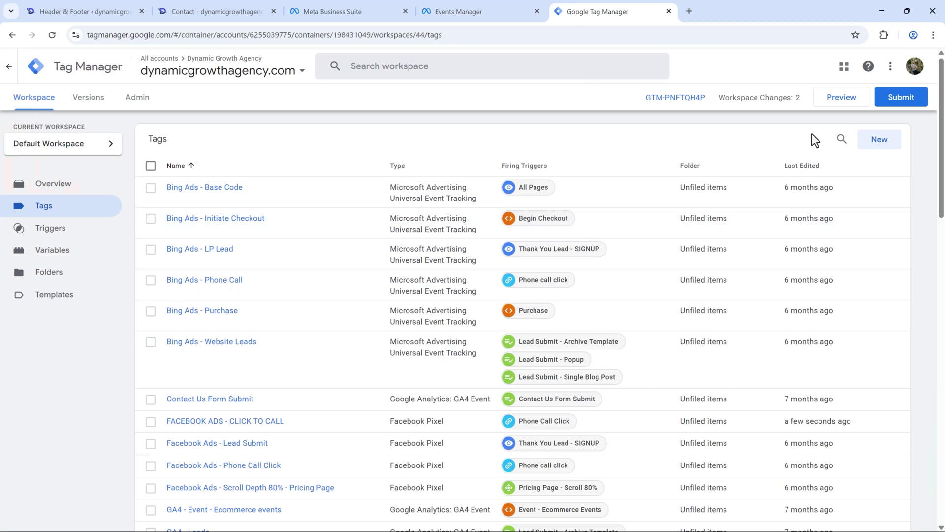
Step: Launch Preview and connect Tag Assistant to the website's contact page URL
click(836, 103)
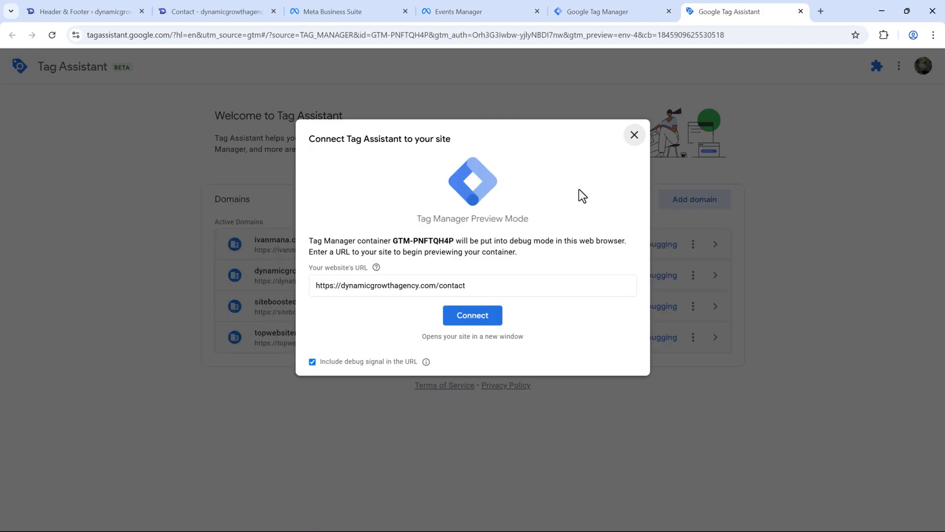
drag(319, 286, 492, 298)
click(453, 315)
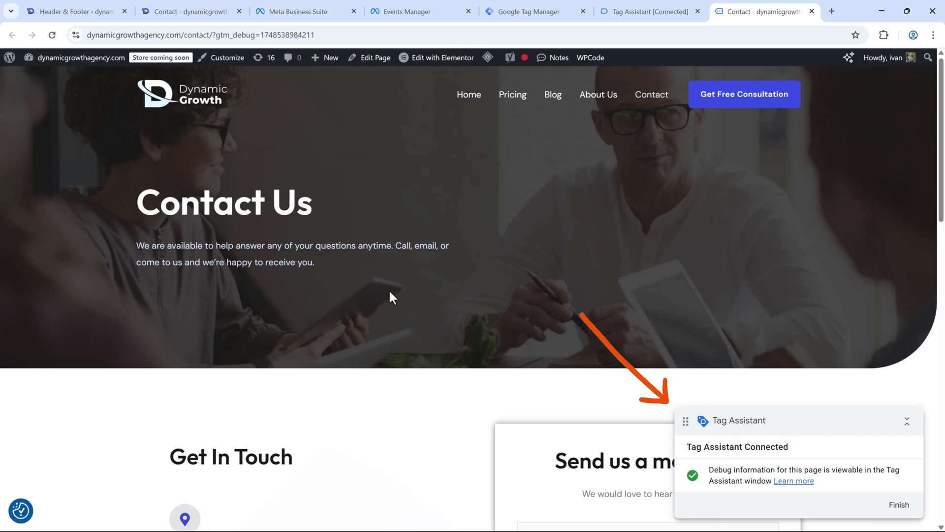
scroll(396, 285, down, 9)
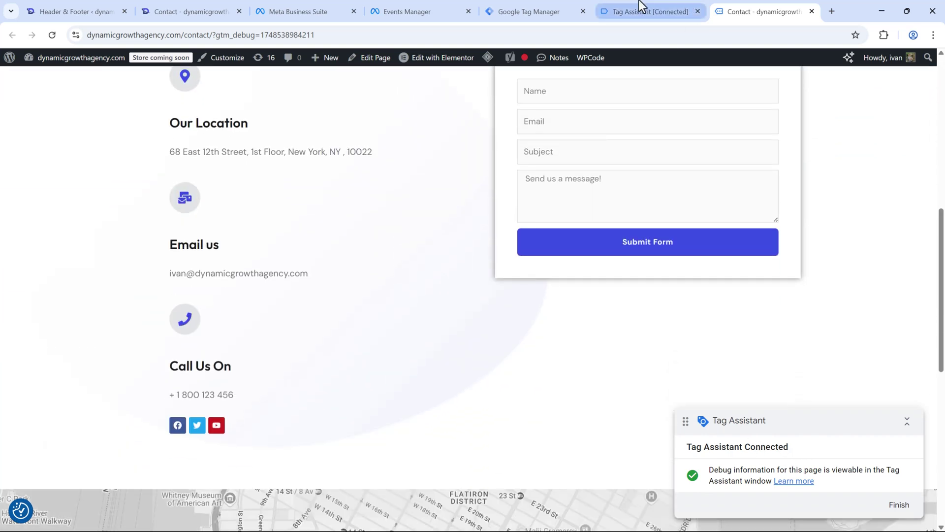
click(640, 9)
click(468, 265)
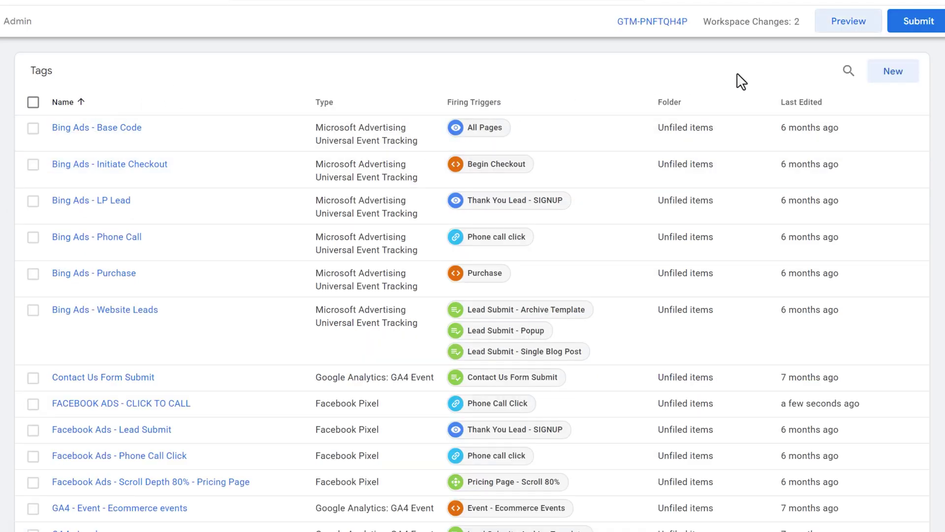
Step: Sort tags by most recently edited, then click the contact page's Call Us On phone link and cancel the app prompt
click(802, 103)
click(801, 102)
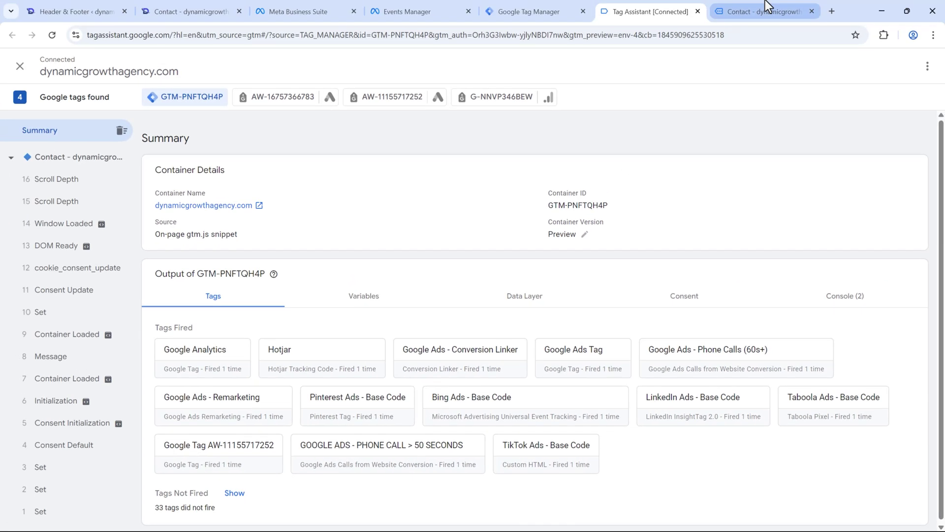
click(766, 6)
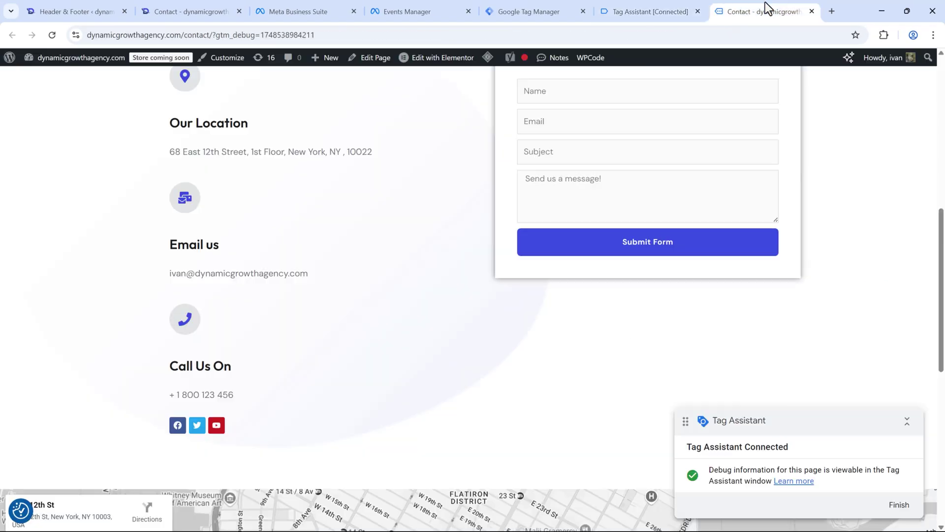
click(197, 374)
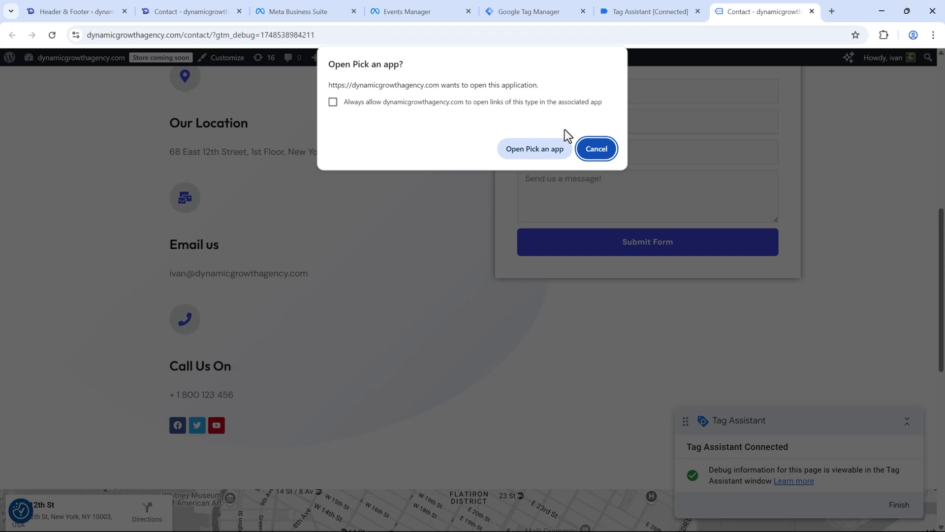
click(594, 152)
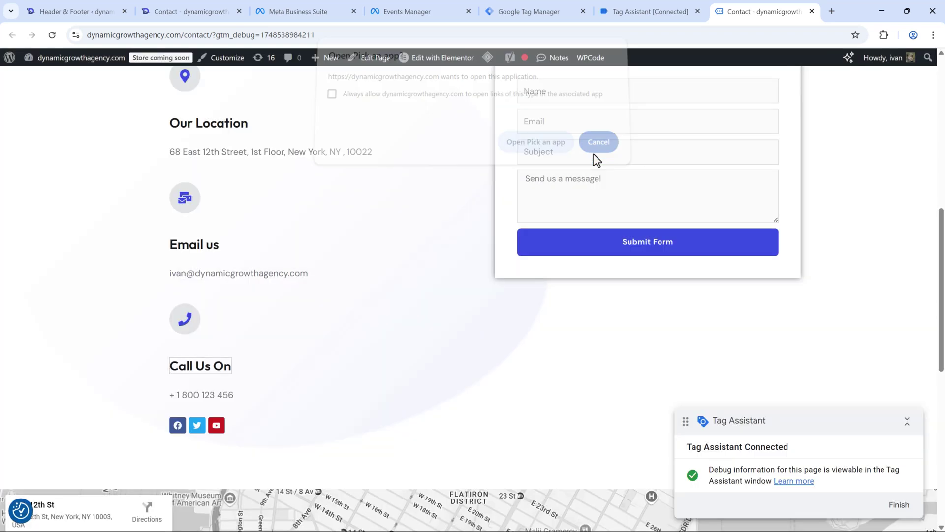
Step: Verify FACEBOOK ADS - CLICK TO CALL fired once in Tag Assistant, then close the debugger
click(619, 7)
scroll(512, 352, down, 2)
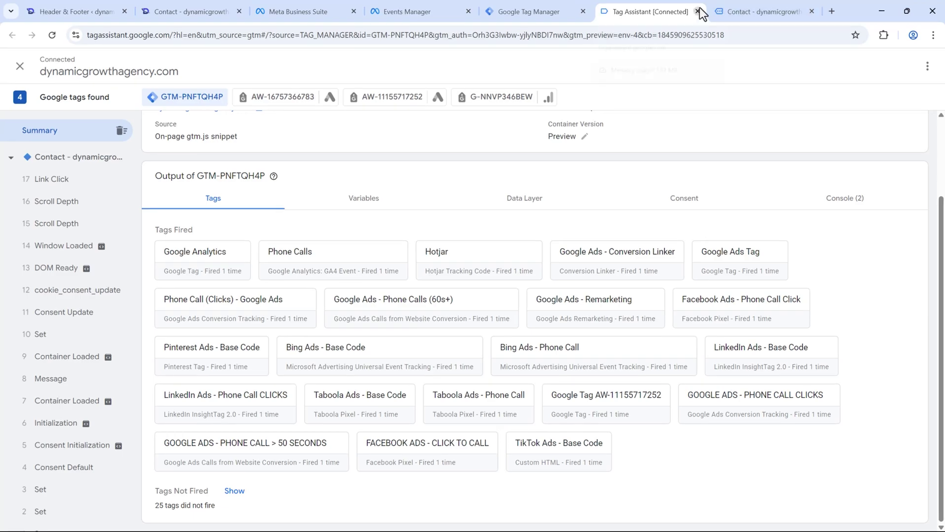
click(699, 11)
click(514, 108)
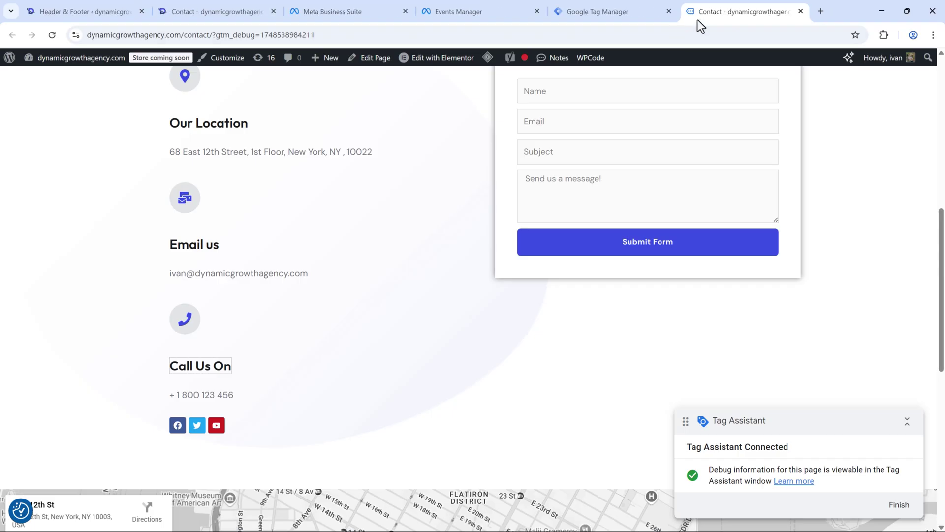
Step: Publish the workspace changes as Version 40, named 'Facebook Ads Click-to-Call Tracking'
click(802, 12)
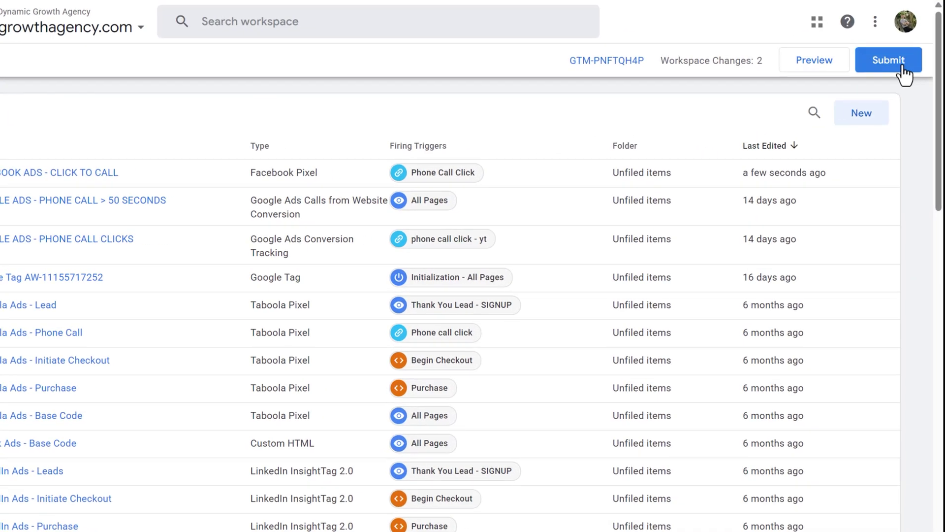
click(902, 97)
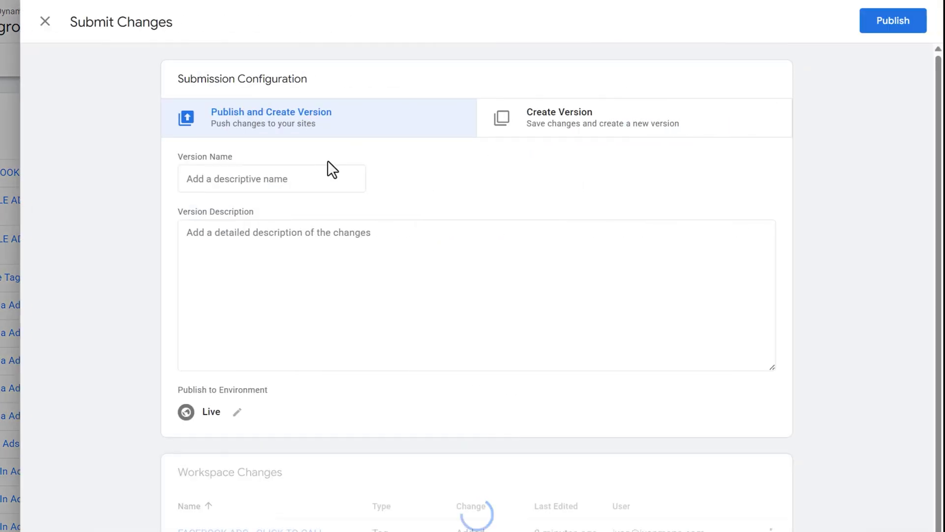
click(240, 179)
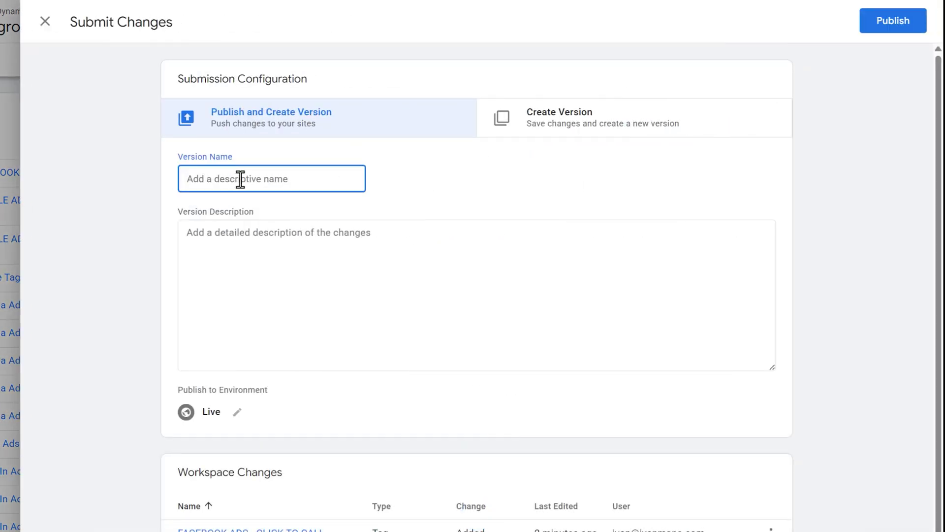
text(Facebook Ads Click-to-Call Tracking)
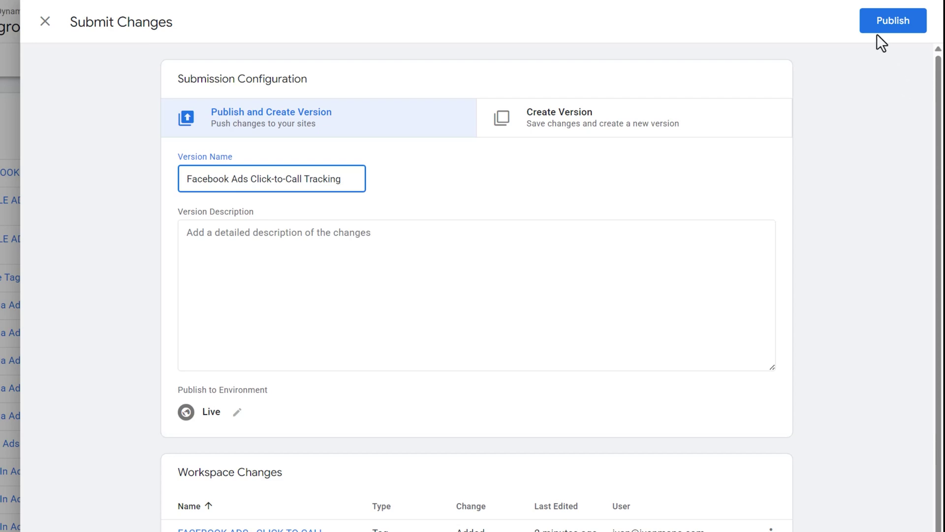
click(878, 31)
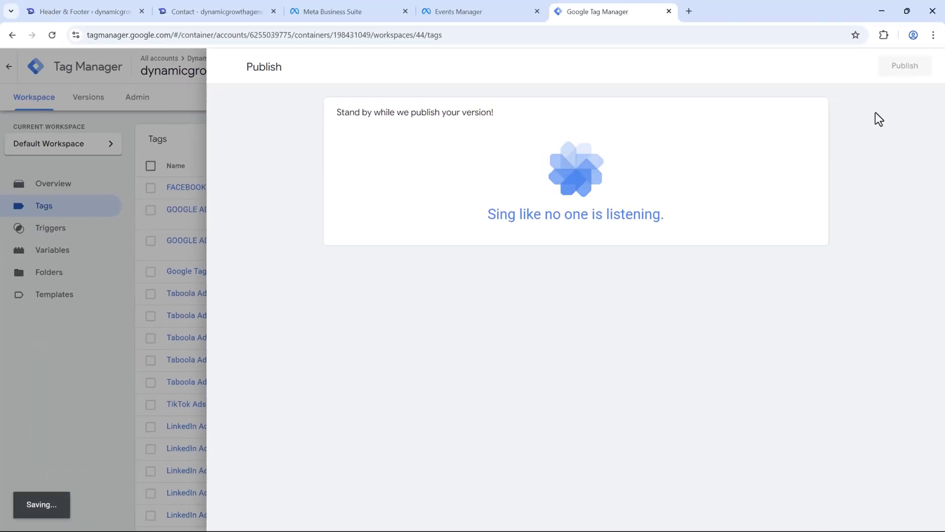
click(51, 279)
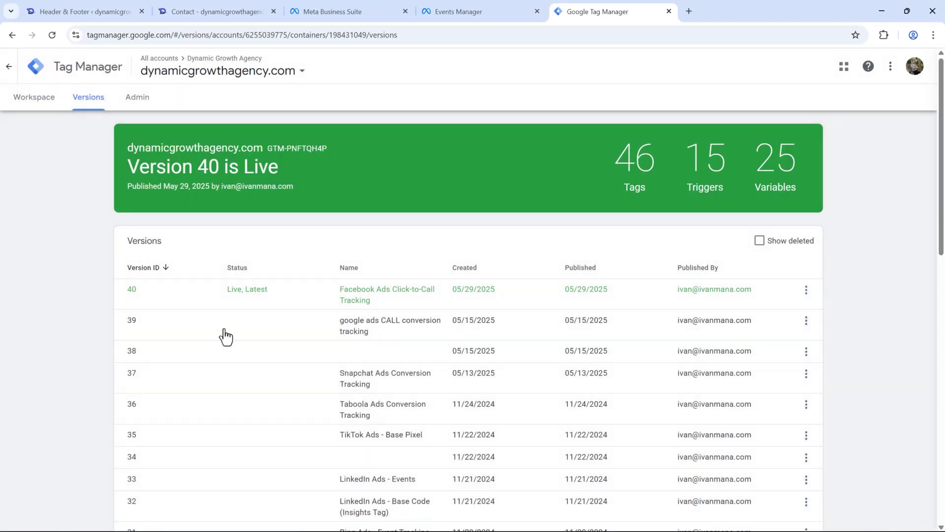
Step: Return to the workspace Tags list, sorted by most recently edited
click(33, 102)
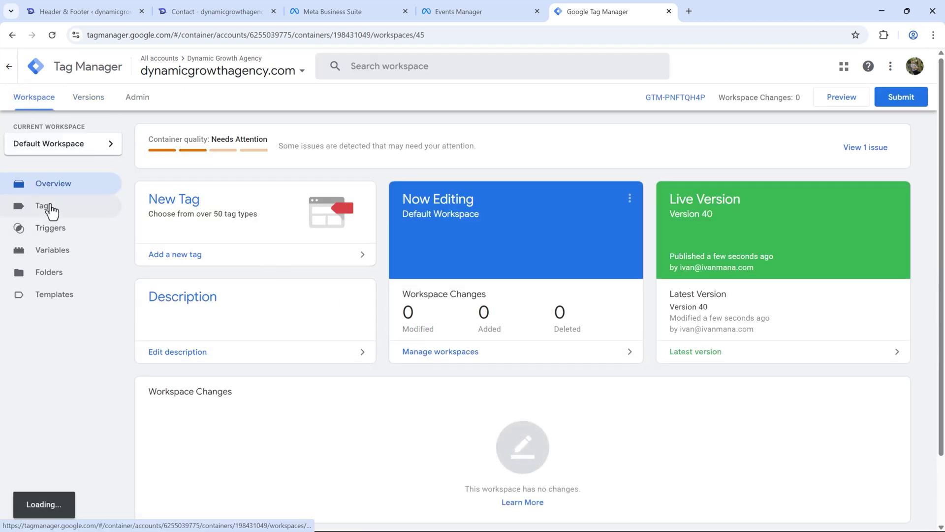
click(49, 210)
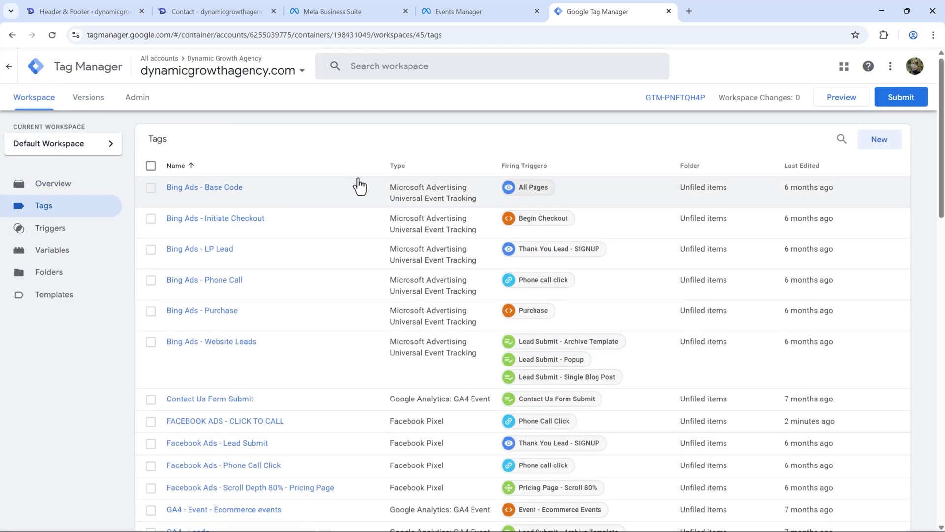
click(798, 167)
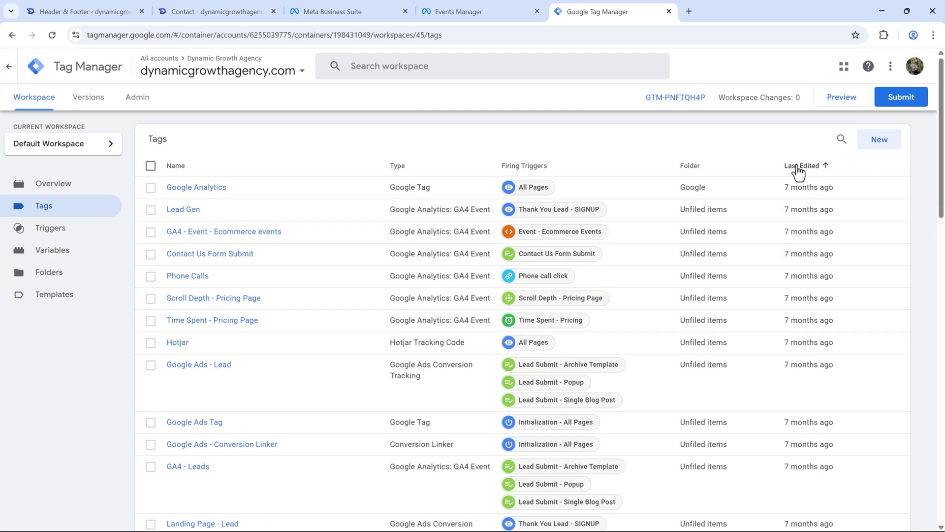
click(797, 167)
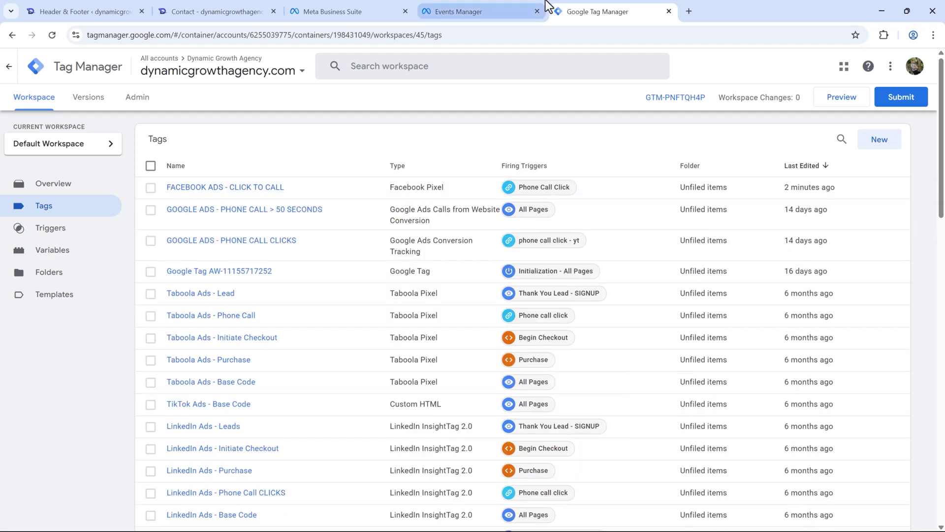
Step: Copy the contact page URL and bring up the pixel's Test events page in Events Manager
click(207, 12)
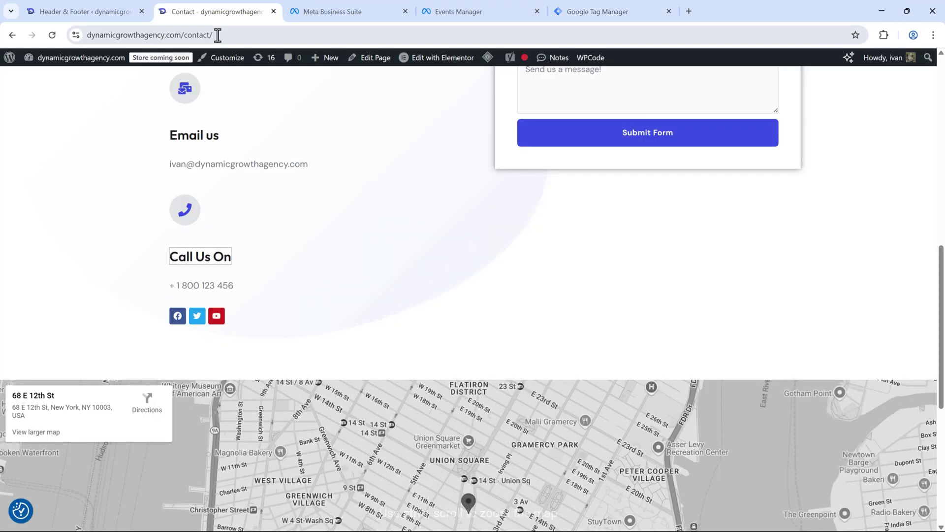
click(217, 35)
key(ctrl+c)
click(483, 6)
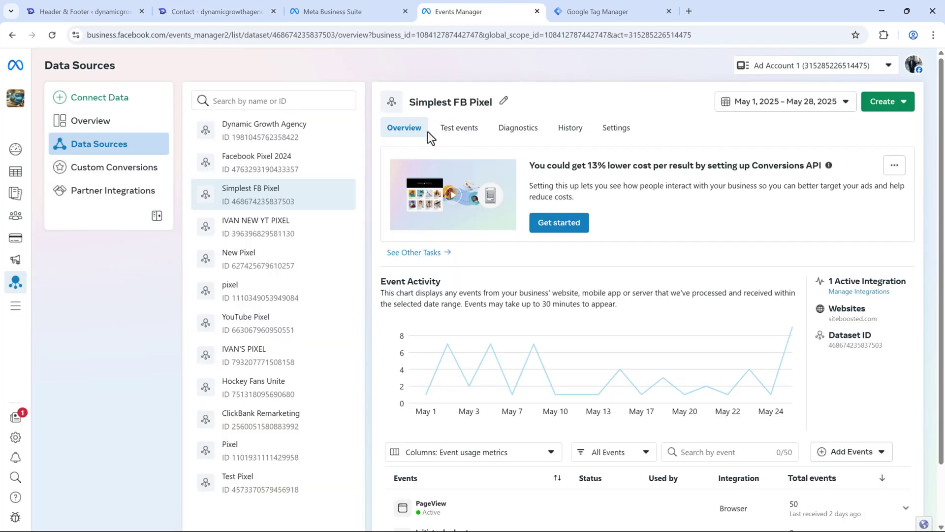
click(453, 134)
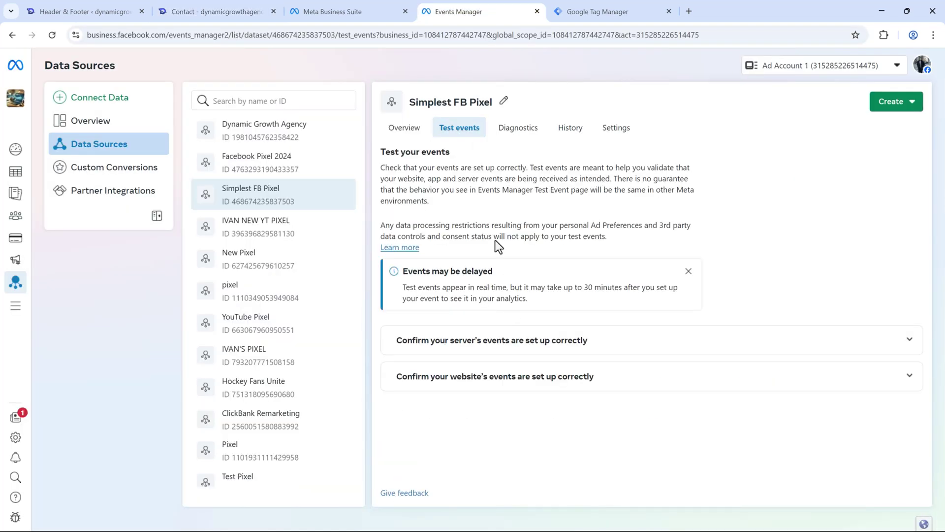
Step: Enter the contact page URL under 'Confirm your website's events' and run Test Events on it
click(448, 389)
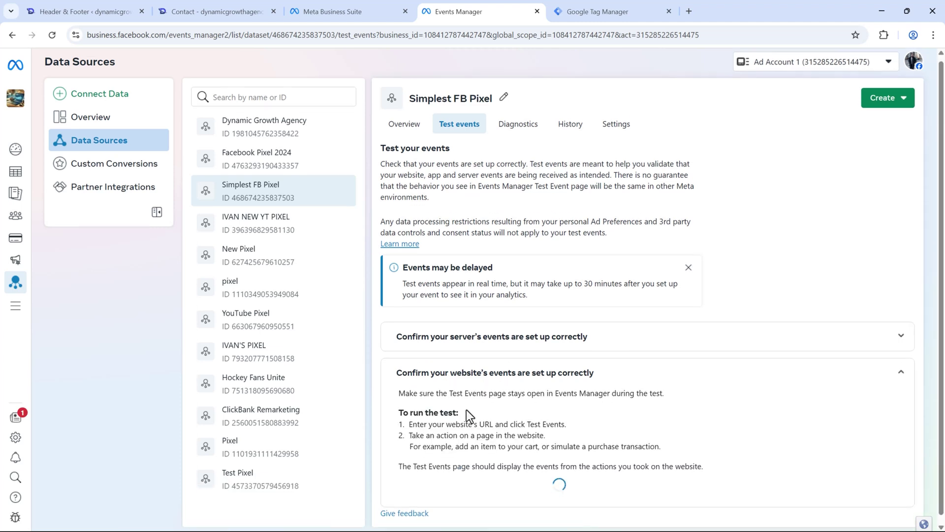
click(443, 483)
click(436, 508)
scroll(512, 407, down, 1)
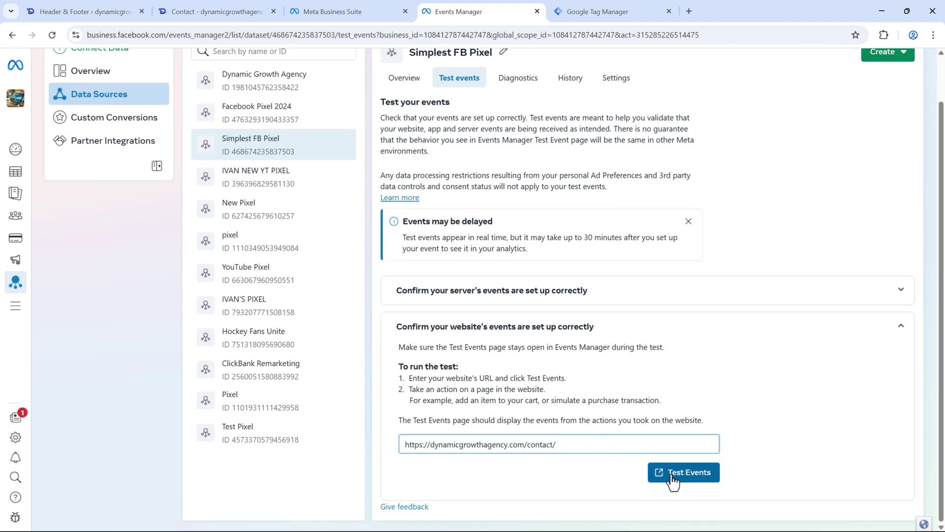
click(673, 475)
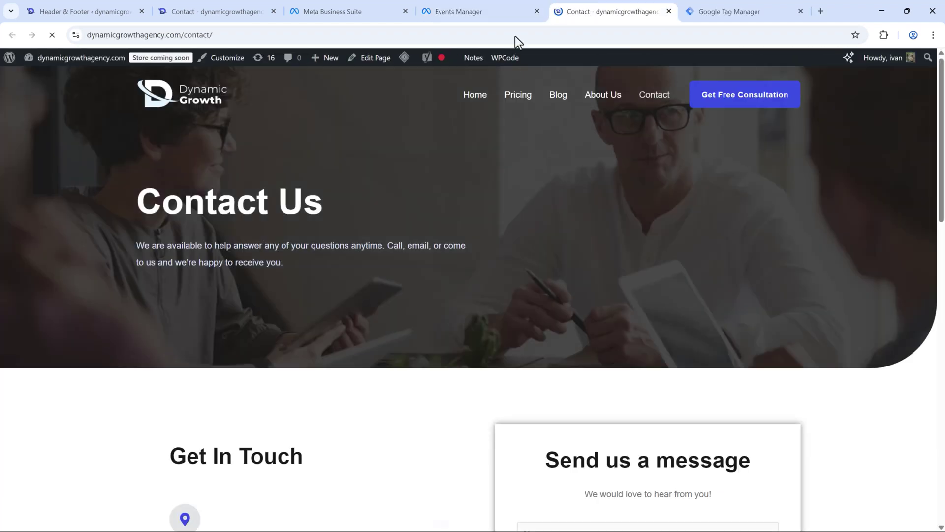
click(479, 6)
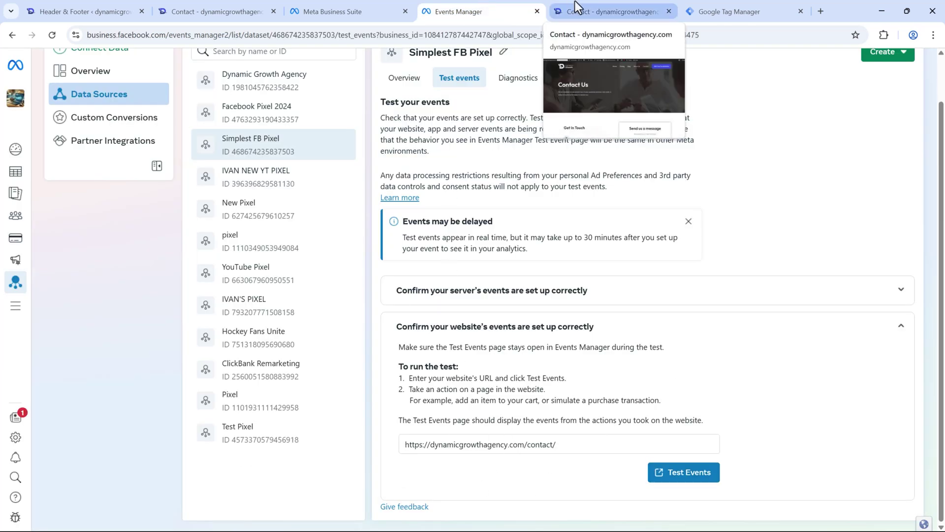
click(596, 6)
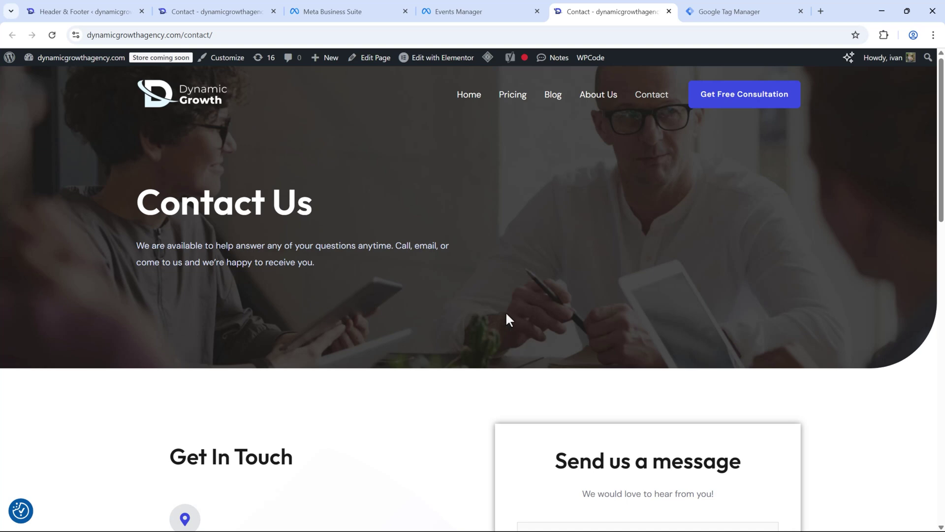
Step: Click the contact page's Call Us On phone number, cancel the app prompt, and return to Test events
scroll(443, 294, down, 10)
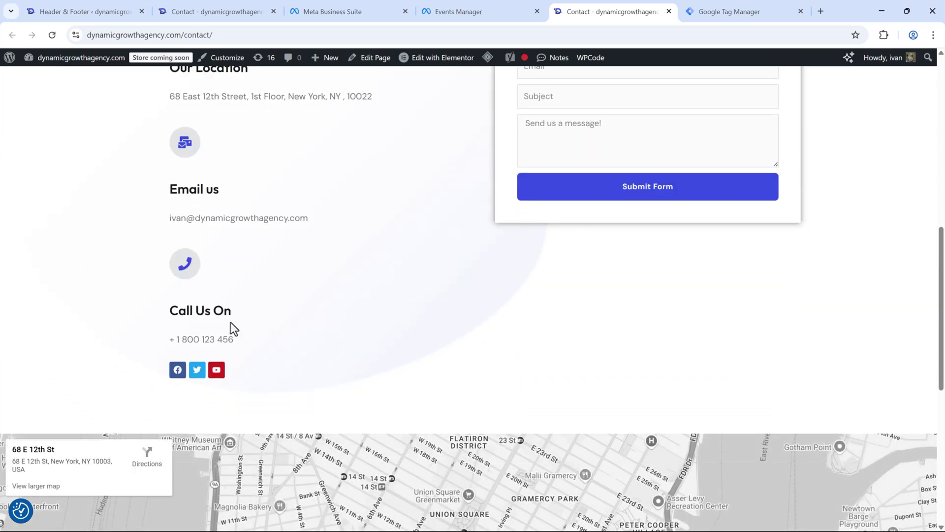
click(196, 312)
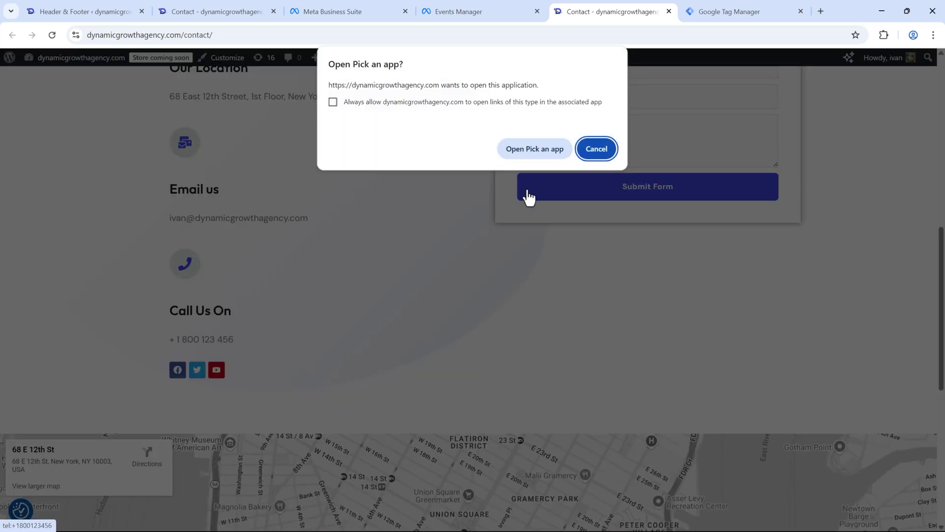
click(604, 146)
click(487, 7)
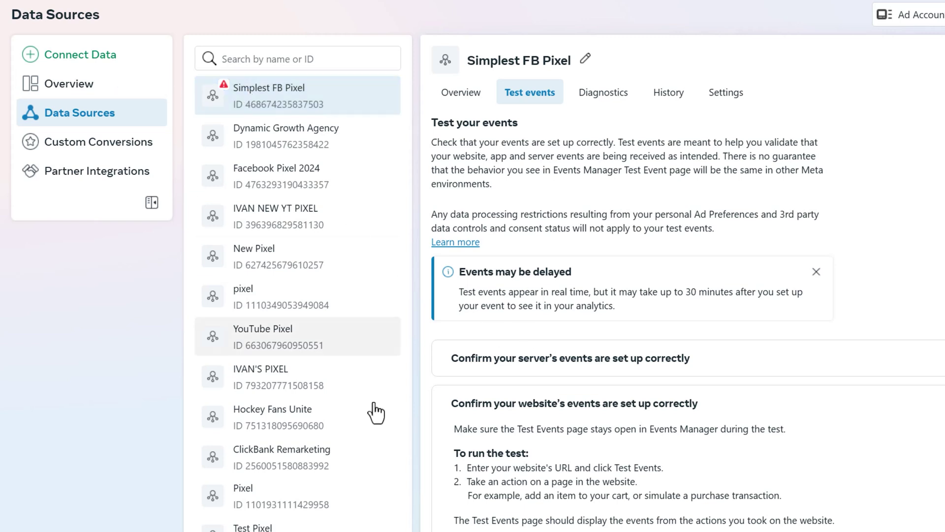
Step: Go to Overview and review the 'Custom events can't be used with ads features' error
click(82, 87)
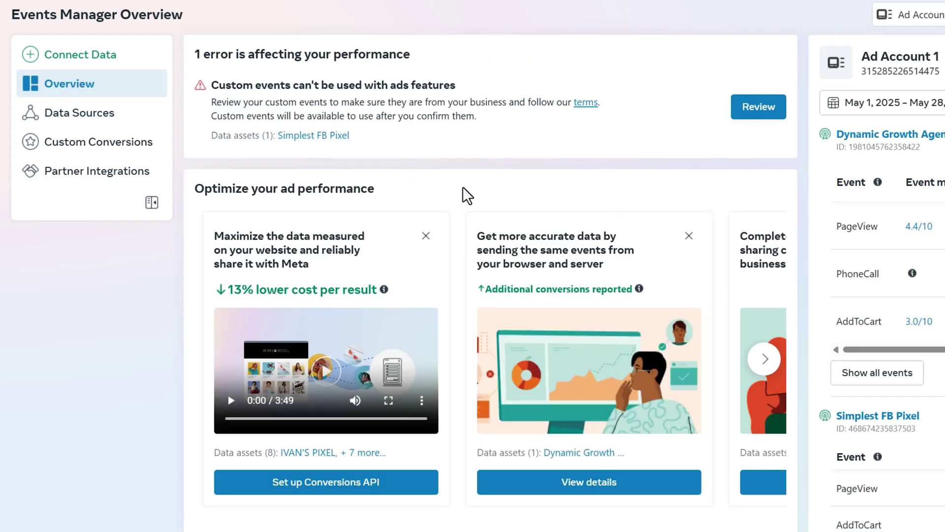
drag(219, 84, 435, 85)
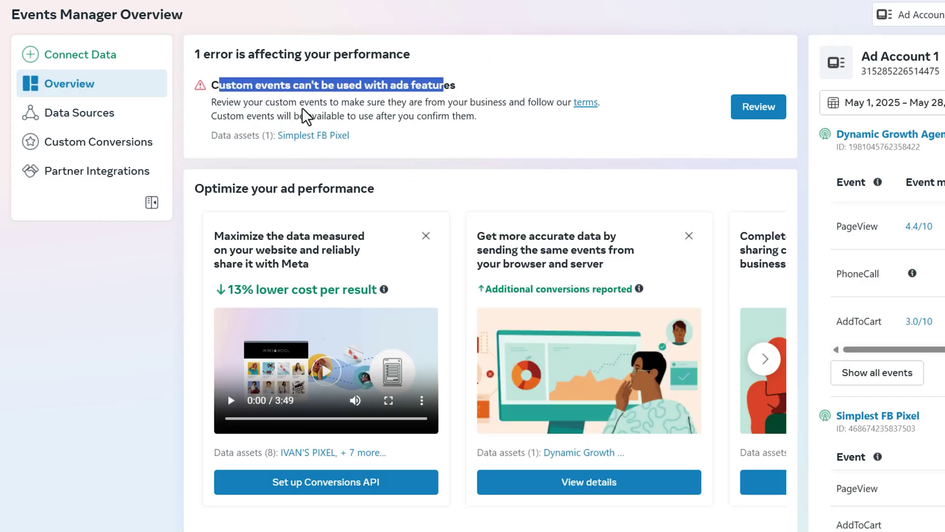
click(422, 137)
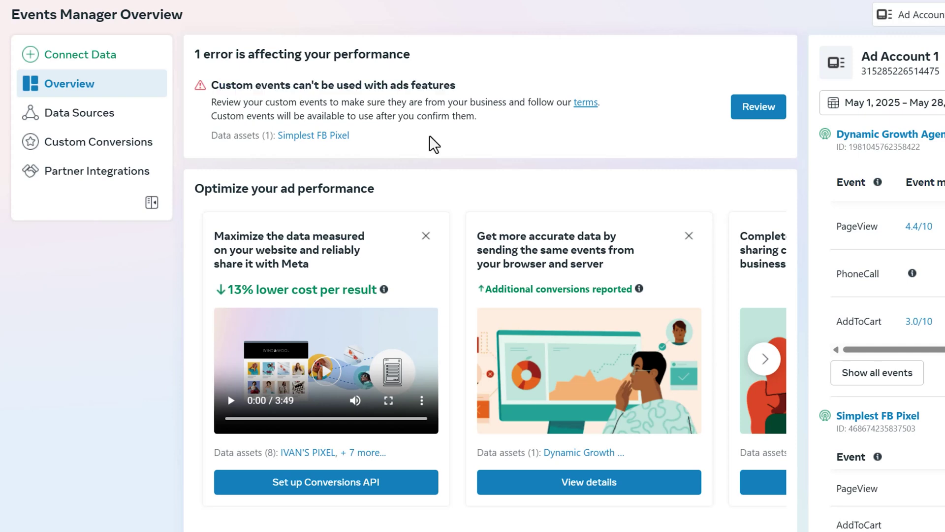
click(746, 123)
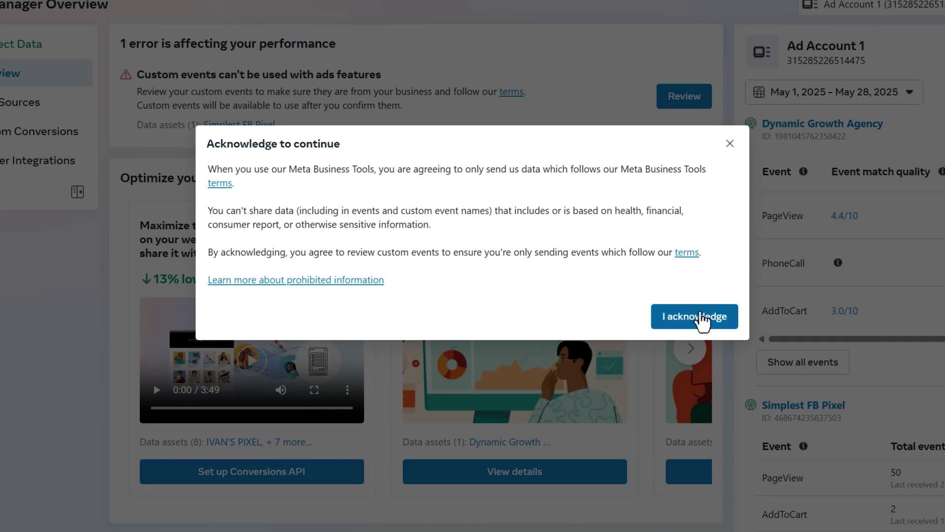
Step: Acknowledge Meta's data terms and confirm PhoneCallClick as a custom event
click(681, 325)
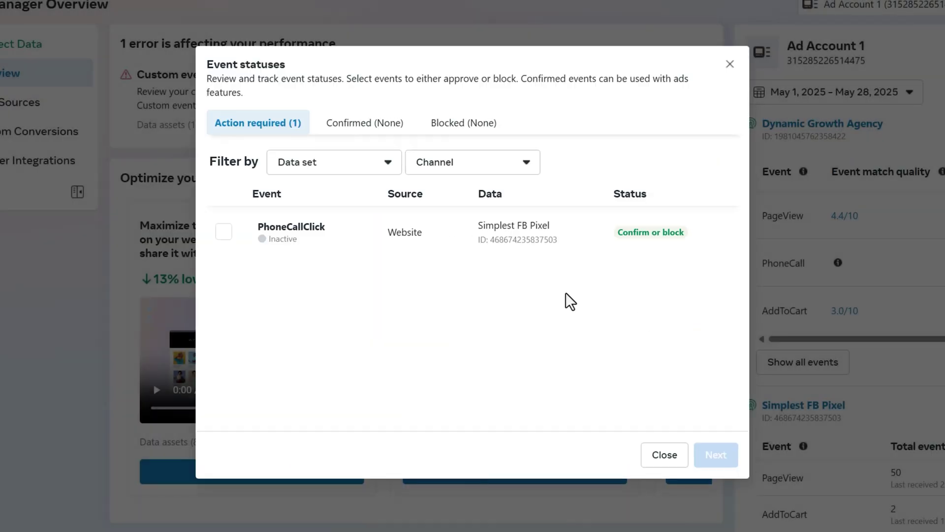
click(224, 231)
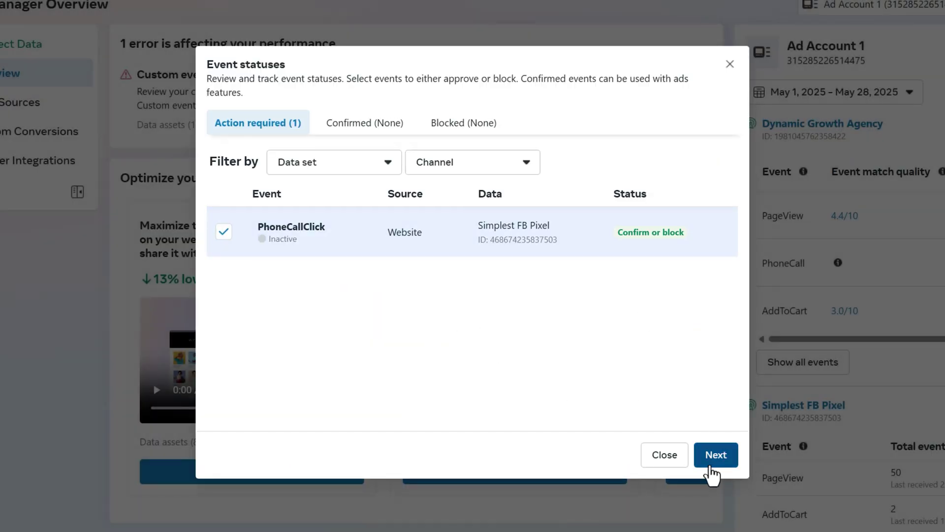
click(712, 462)
click(376, 376)
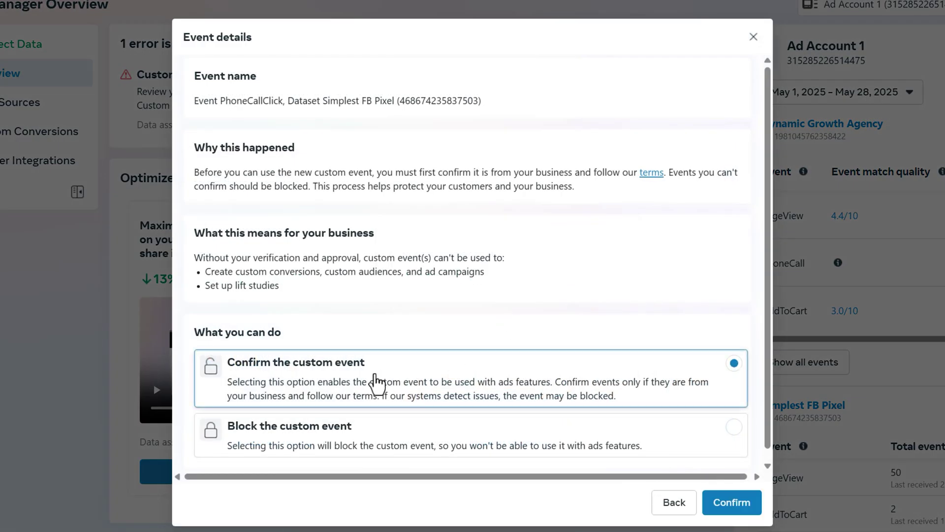
click(728, 505)
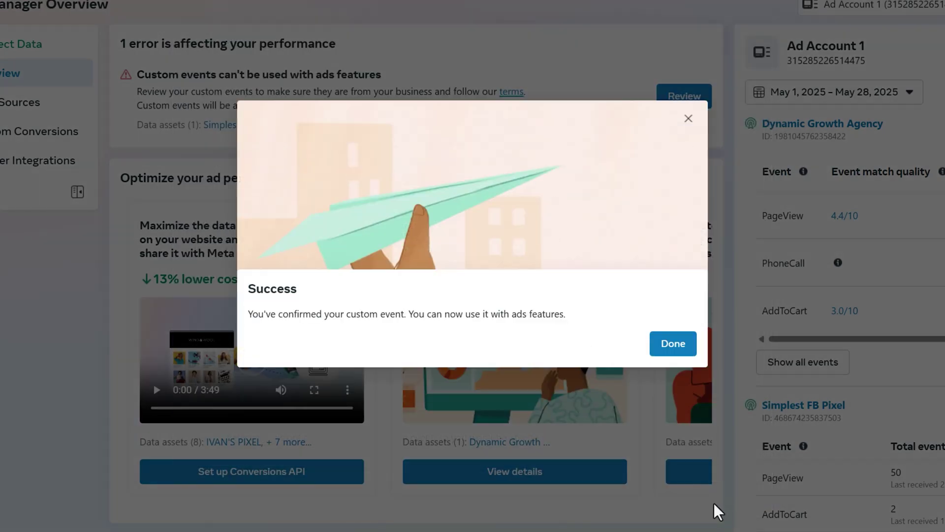
Step: Close the confirmation dialogs and reload the Simplest FB Pixel overview from Data Sources
click(662, 345)
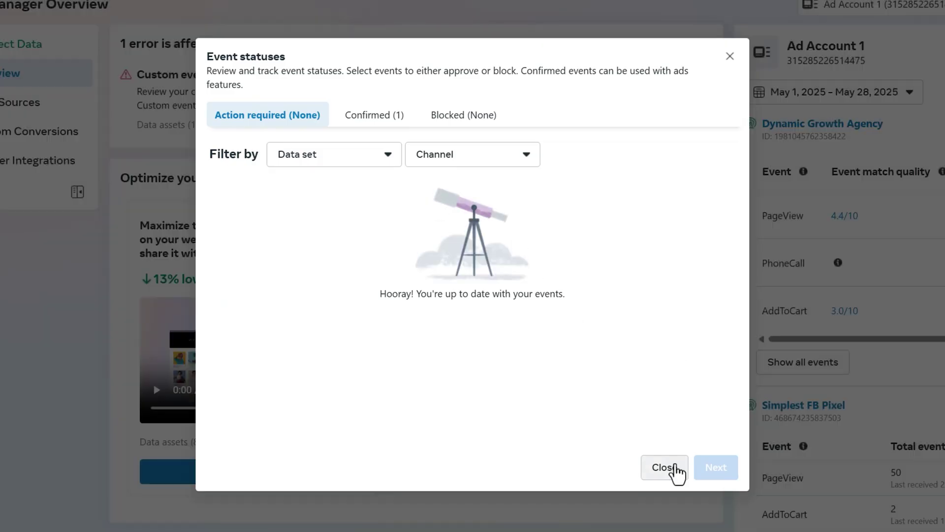
click(664, 465)
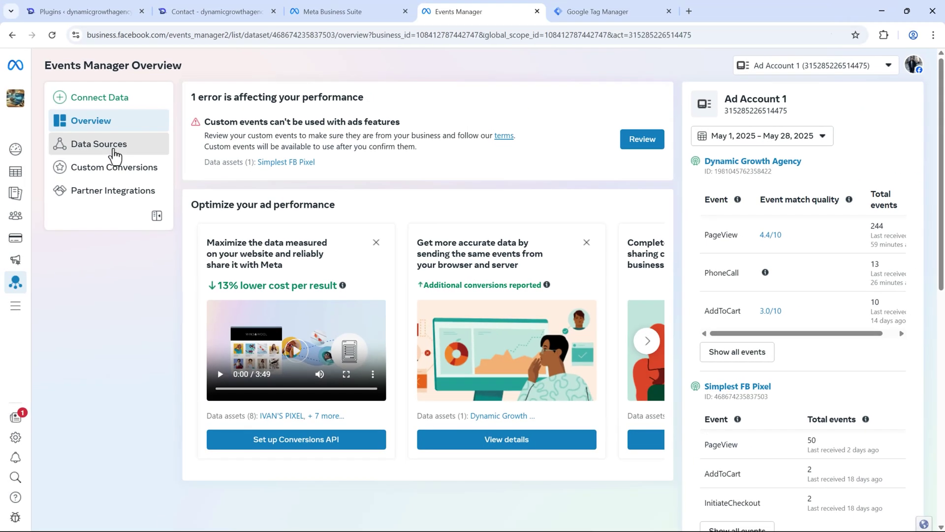
click(23, 106)
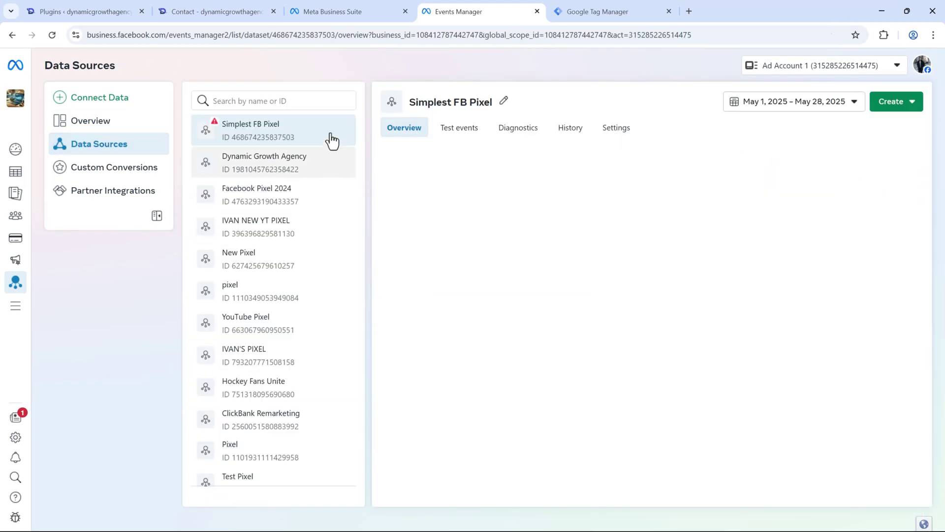
click(52, 34)
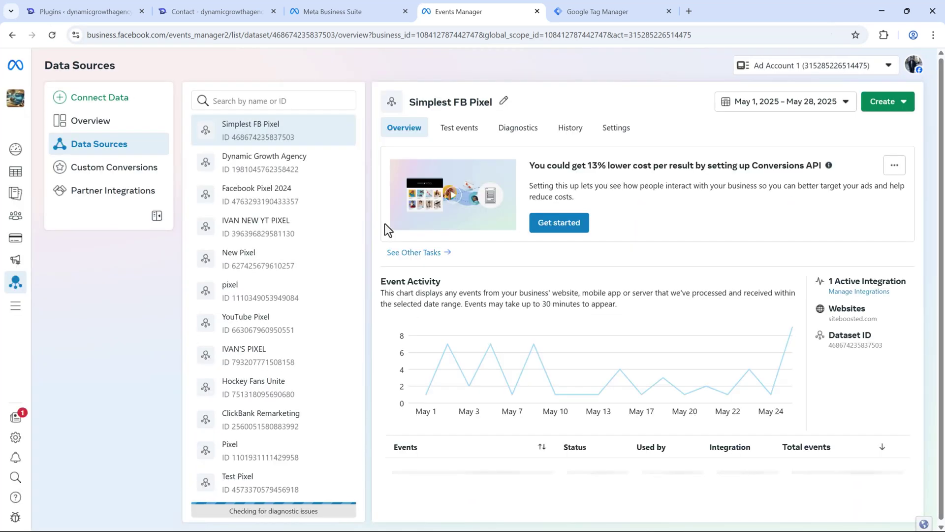
Step: Paste the contact page URL into the website test, run Test Events, and check a PageView arrives
click(457, 129)
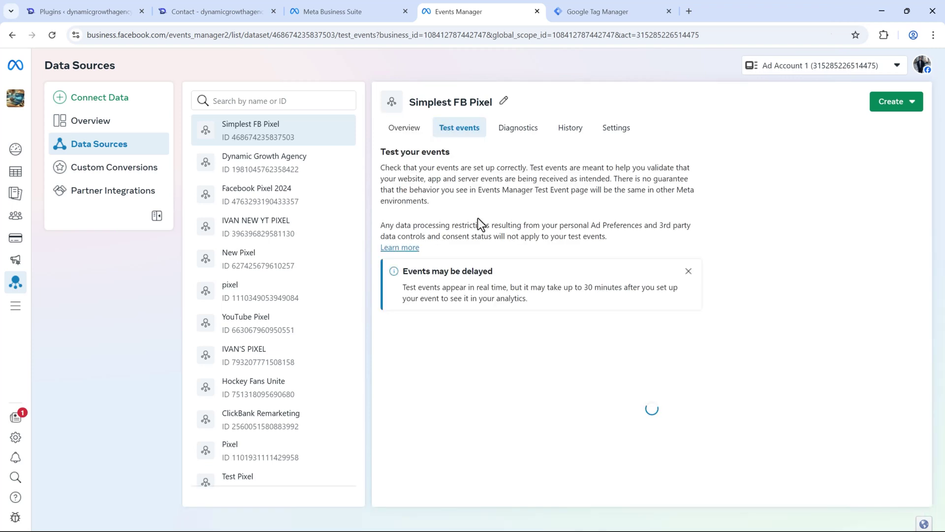
click(477, 381)
scroll(456, 436, down, 1)
click(441, 444)
key(ctrl+v)
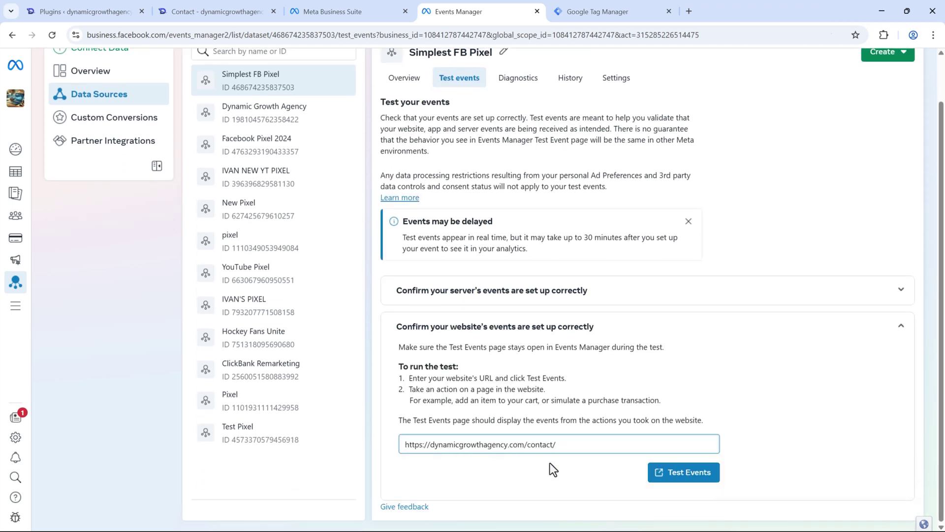
click(689, 474)
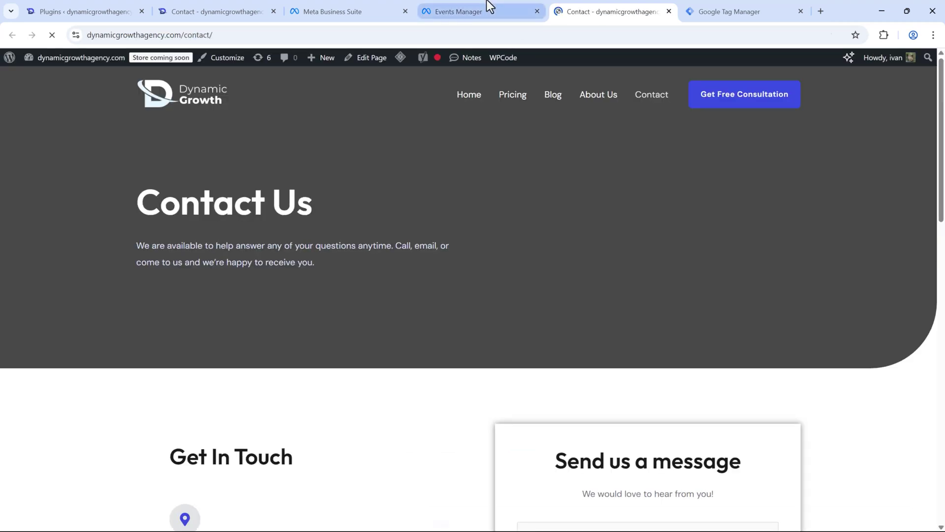
click(485, 9)
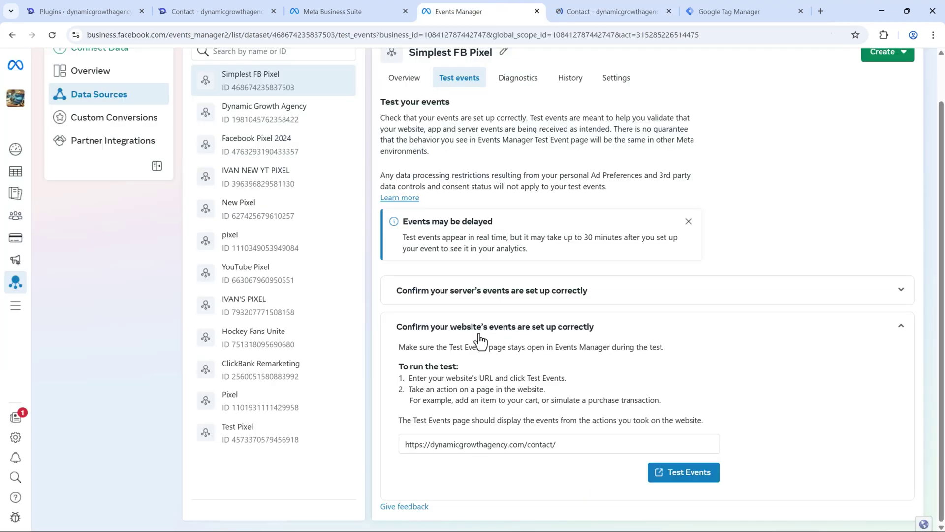
scroll(479, 336, up, 1)
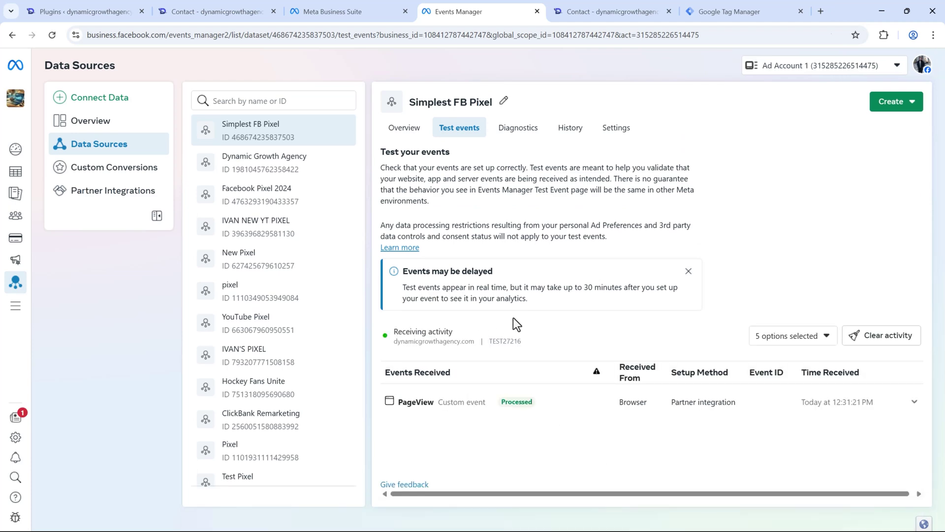
click(595, 8)
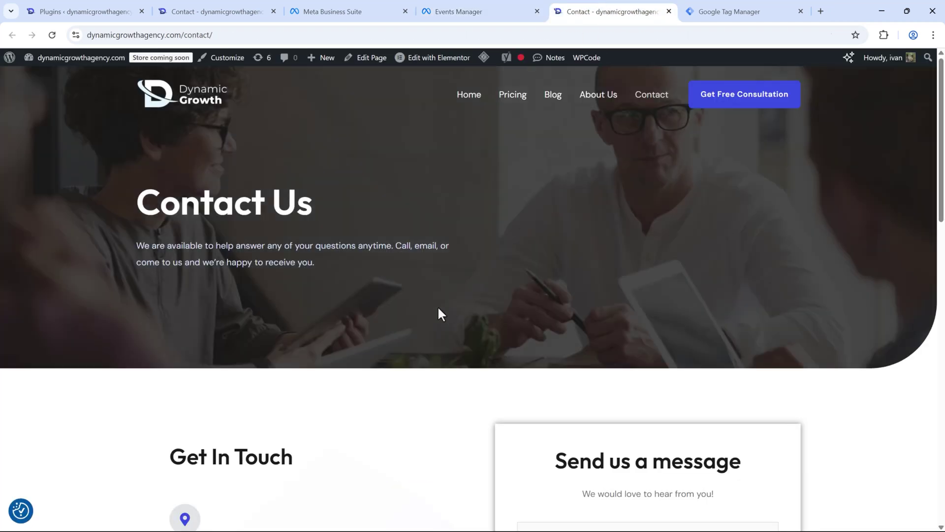
Step: Click the Call Us On phone number, cancel the app picker, and see PhoneCallClick in test events
scroll(433, 303, down, 7)
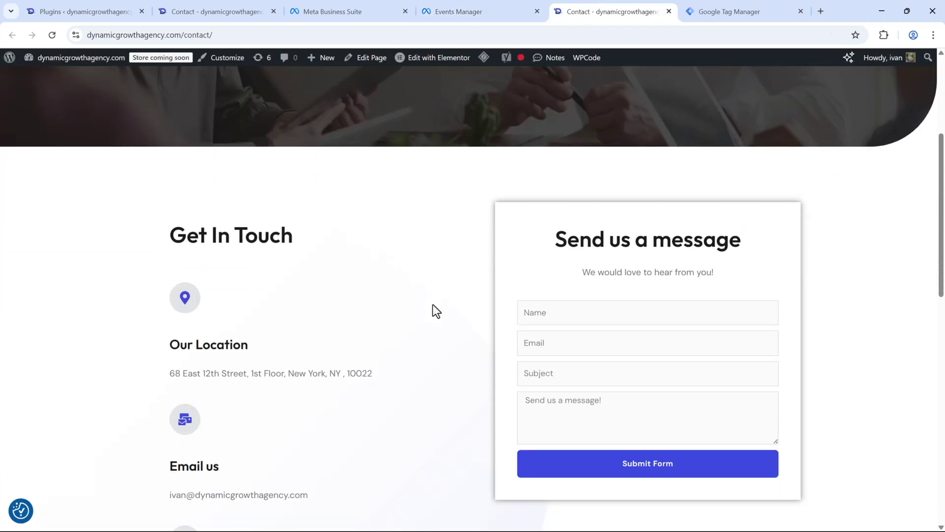
scroll(433, 304, down, 2)
click(512, 11)
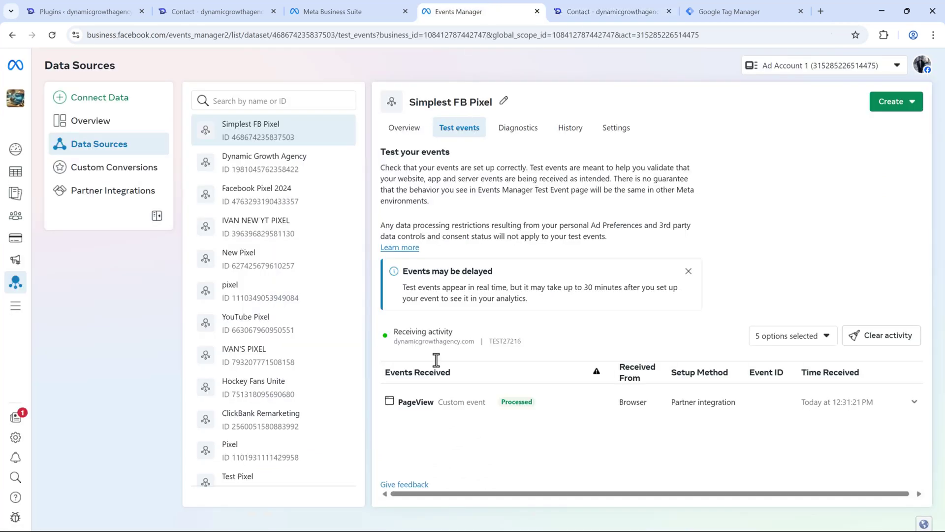
click(581, 11)
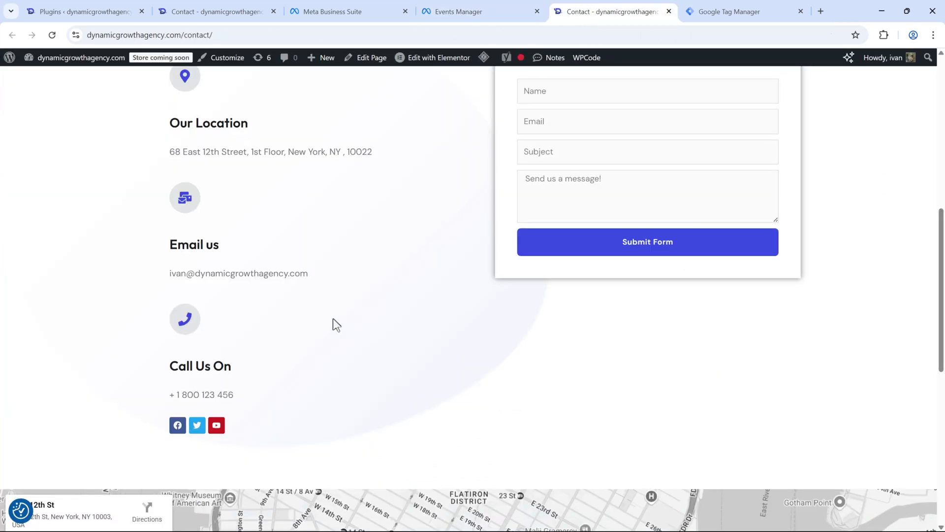
click(208, 365)
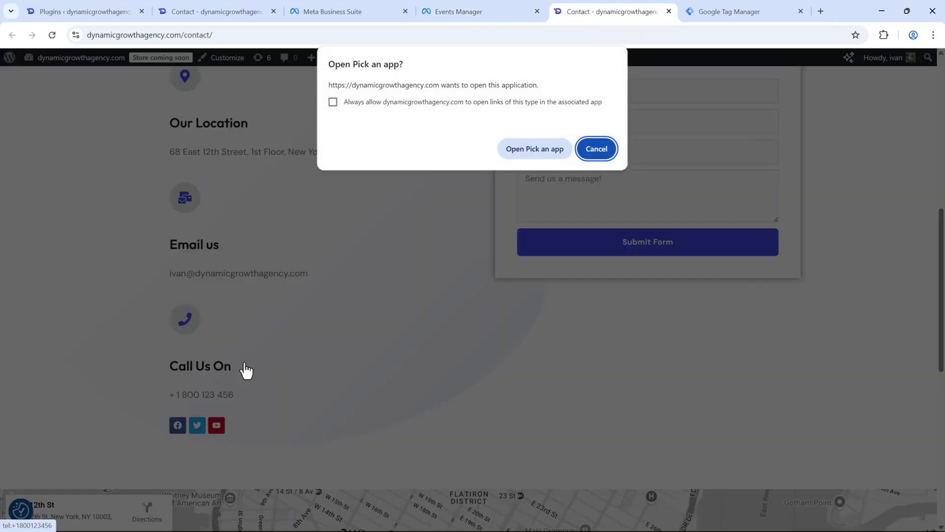
click(596, 148)
click(462, 11)
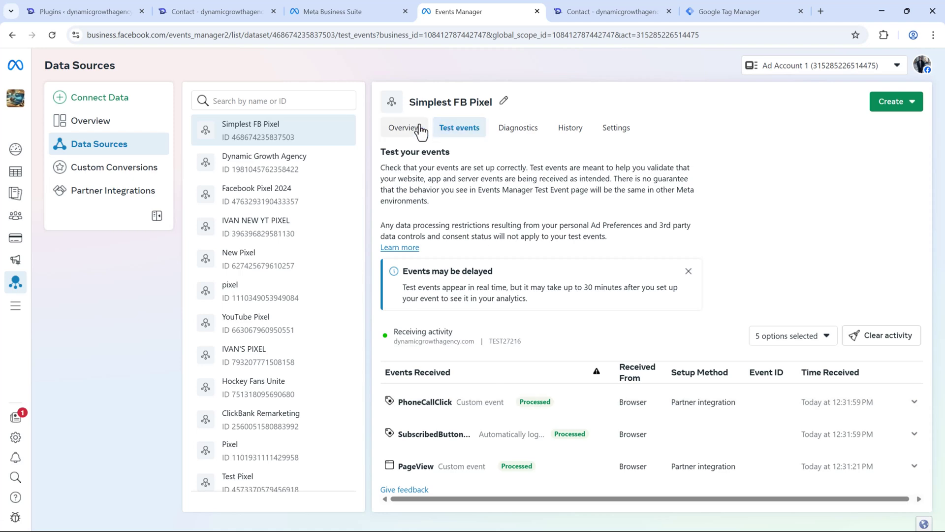
Step: Check the Simplest FB Pixel's event activity chart and events list, then start a blank Chrome tab
click(420, 129)
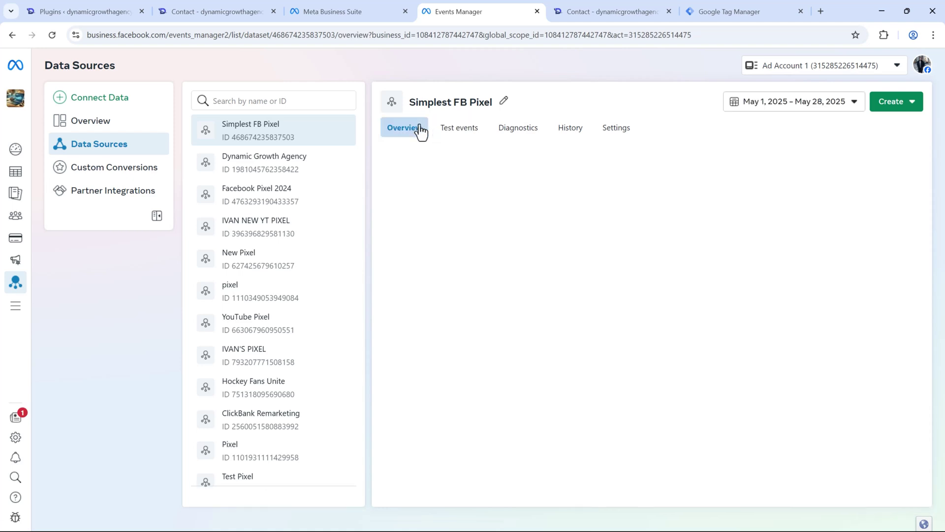
scroll(624, 287, down, 2)
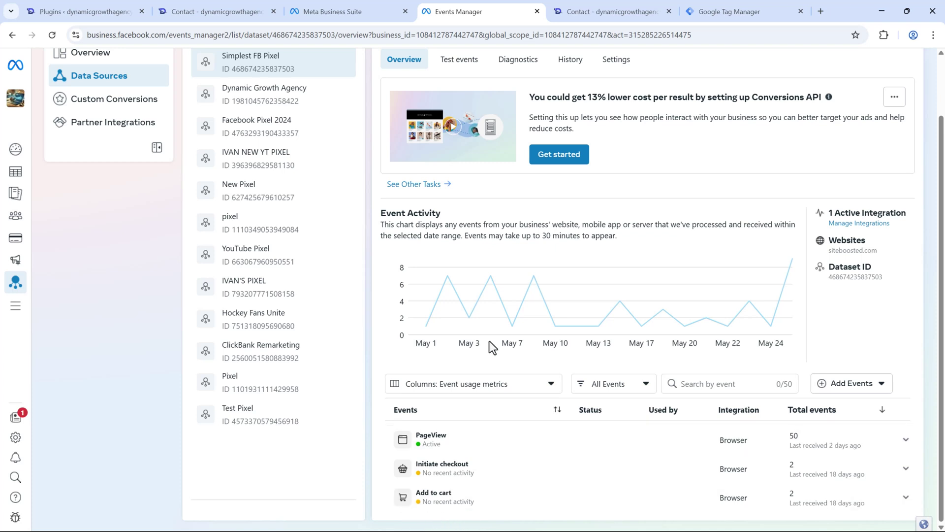
scroll(489, 340, up, 2)
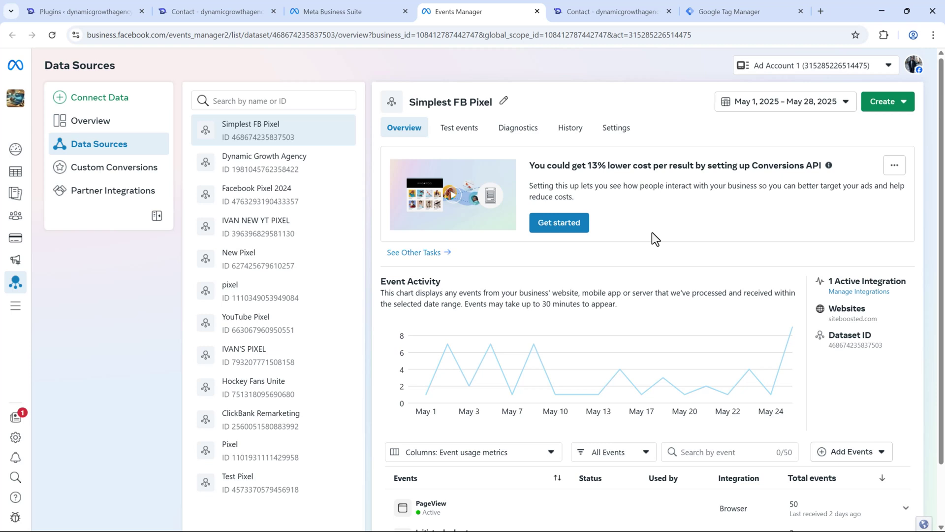
click(822, 8)
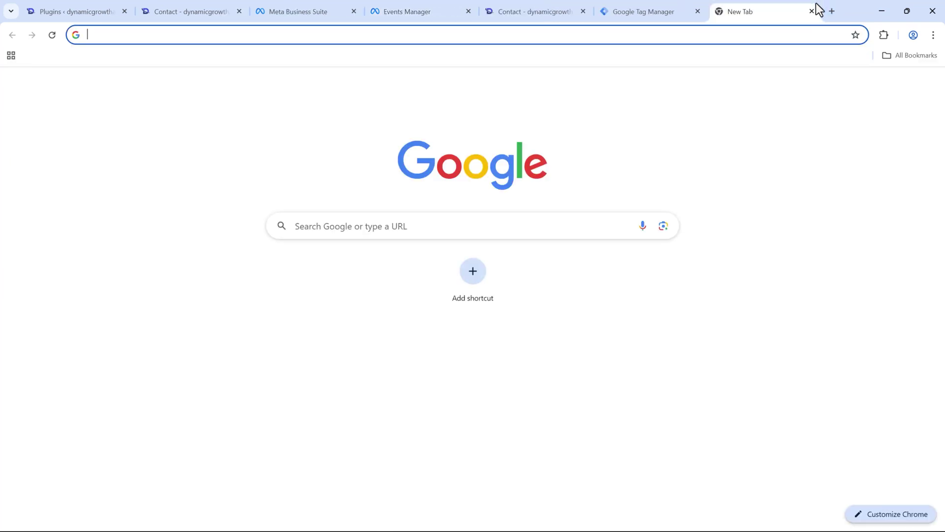
Step: Load ivanmana.com to bring up the Online Marketing Blueprint course dashboard
text(ivanmana.com)
key(Return)
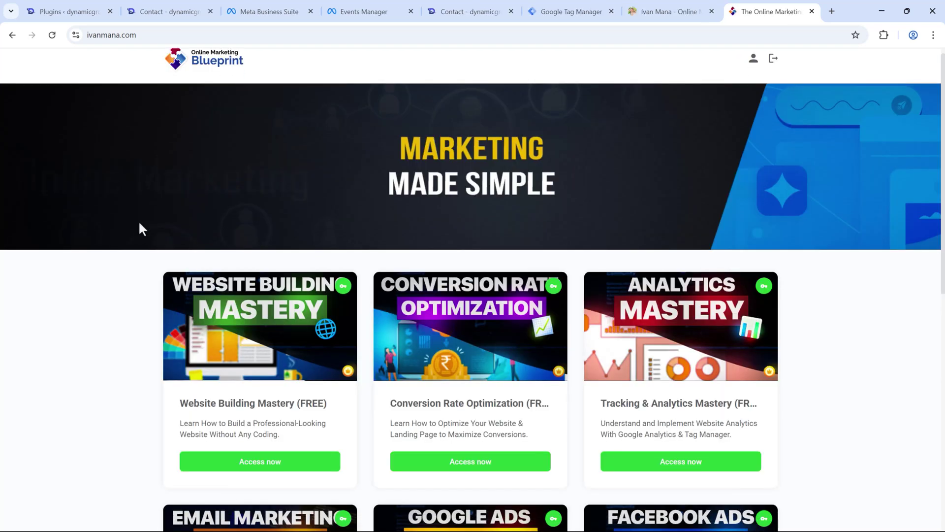
scroll(140, 223, down, 8)
scroll(371, 278, down, 2)
scroll(608, 233, up, 3)
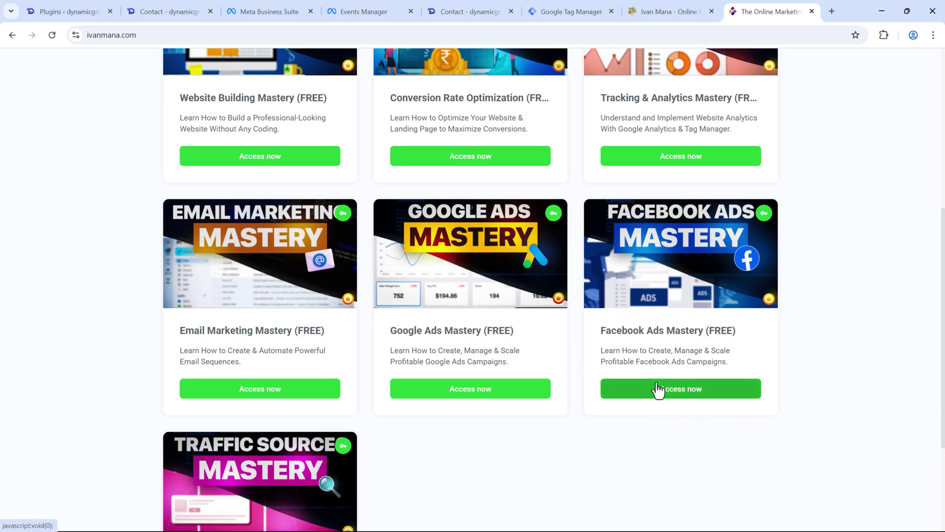
scroll(610, 379, up, 3)
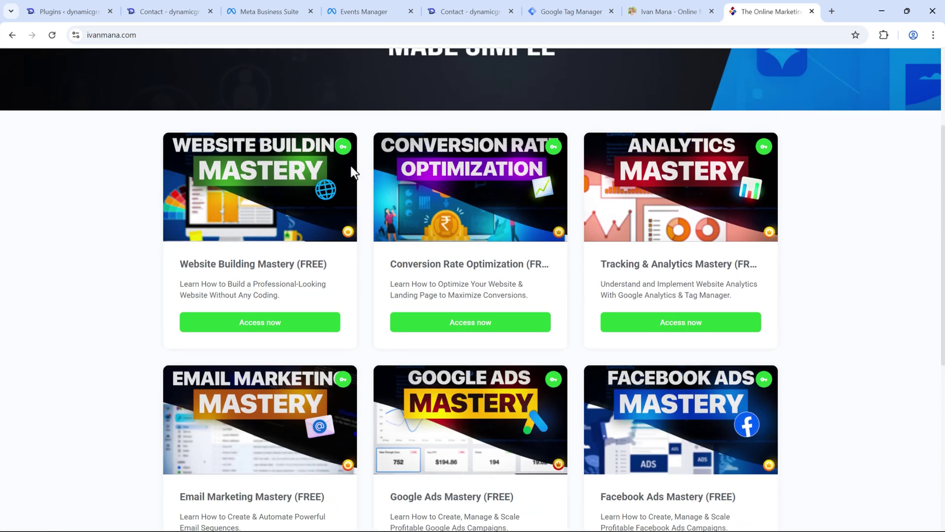
click(303, 328)
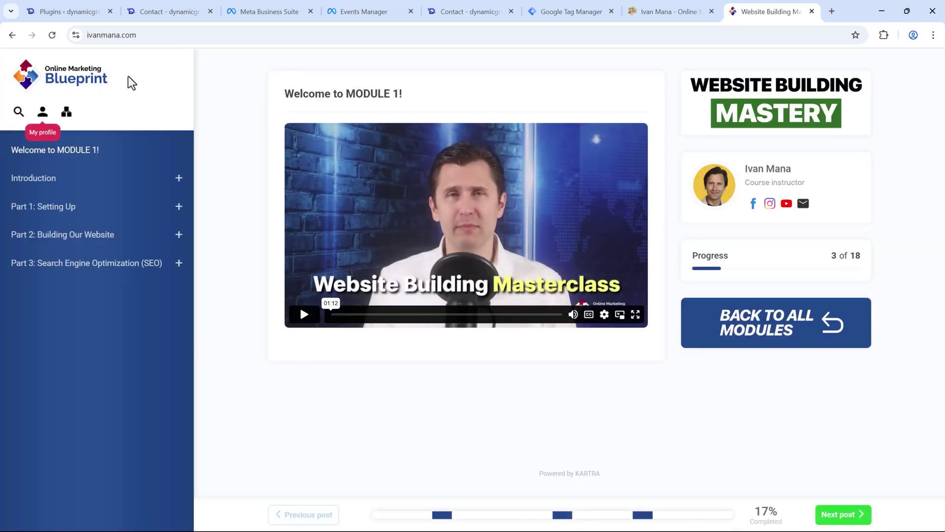
click(88, 216)
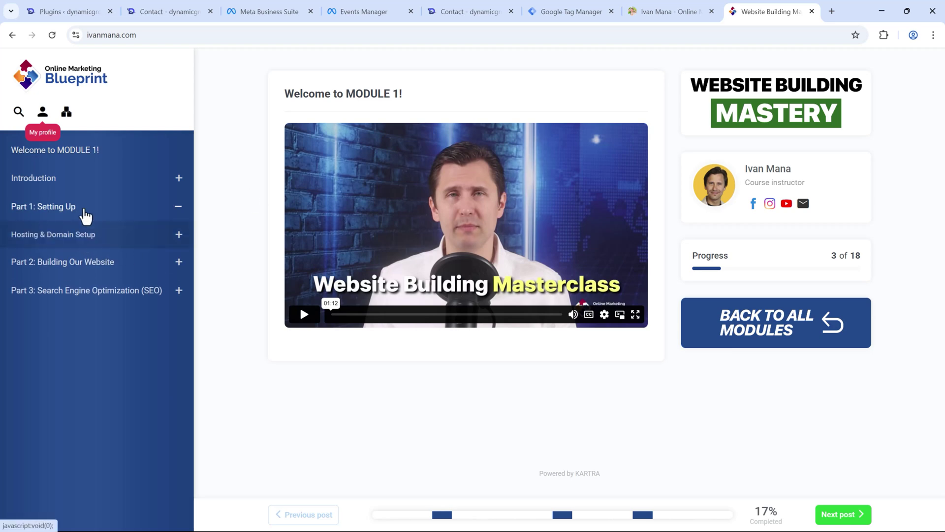
click(95, 262)
scroll(146, 389, down, 1)
scroll(103, 414, down, 3)
click(92, 506)
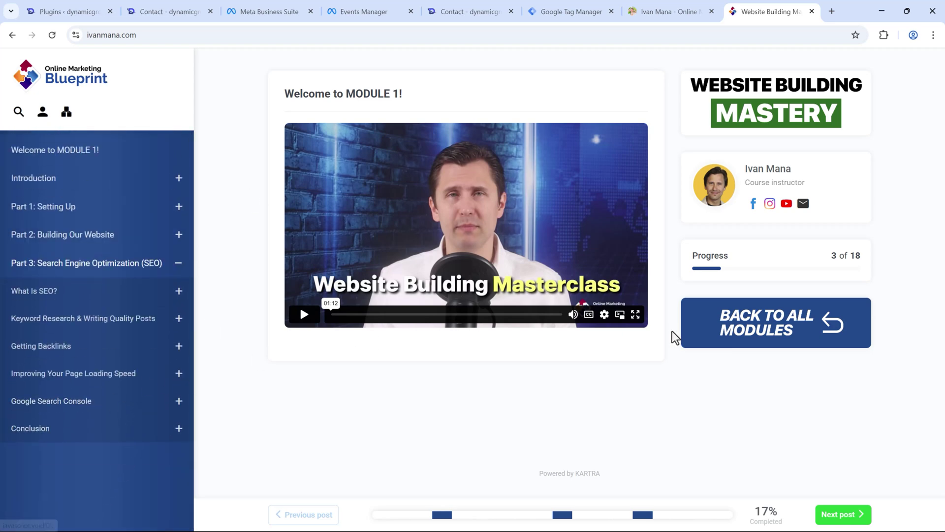
click(736, 335)
scroll(544, 367, down, 3)
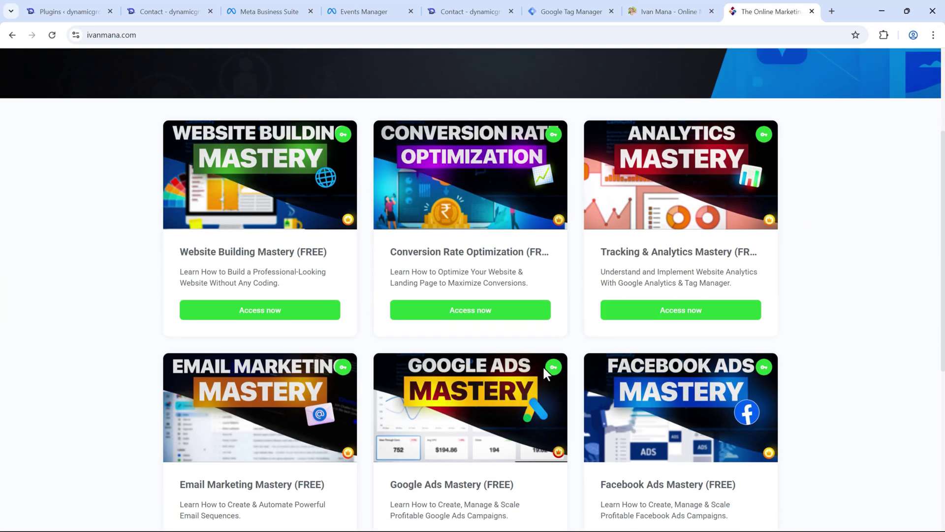
scroll(636, 291, down, 3)
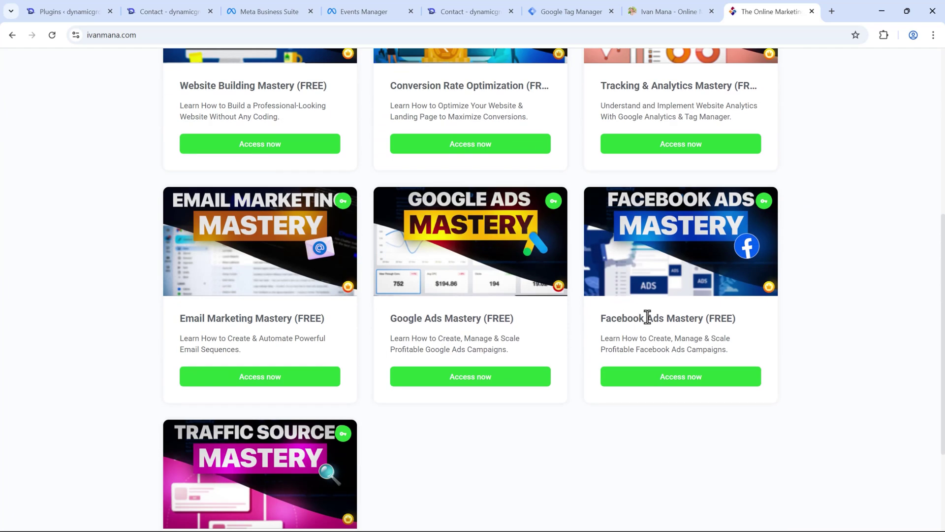
scroll(648, 318, down, 3)
scroll(416, 355, up, 6)
scroll(427, 356, up, 4)
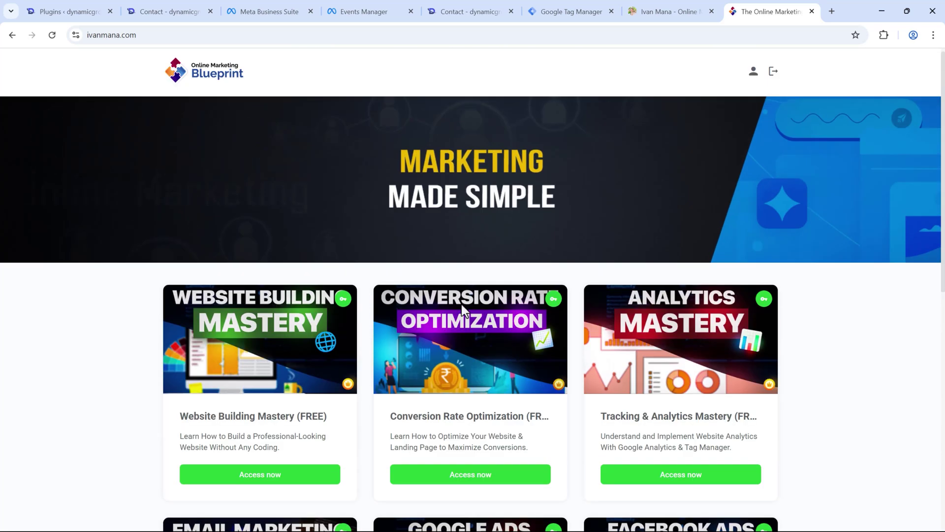